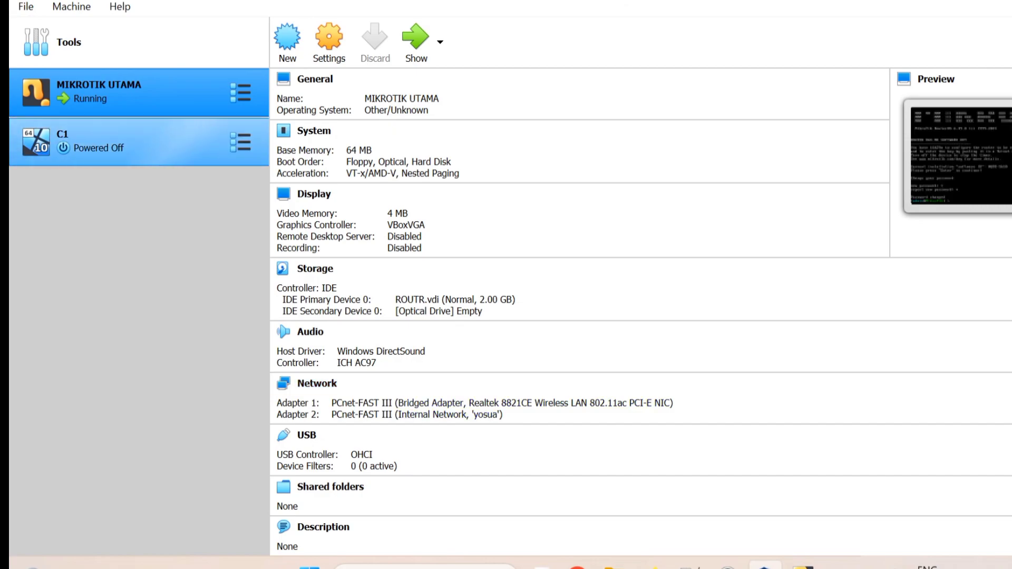
Select the MIKROTIK UTAMA router VM and bring its running console window to the front.
{"action": "left_click", "coordinate": [158, 142]}
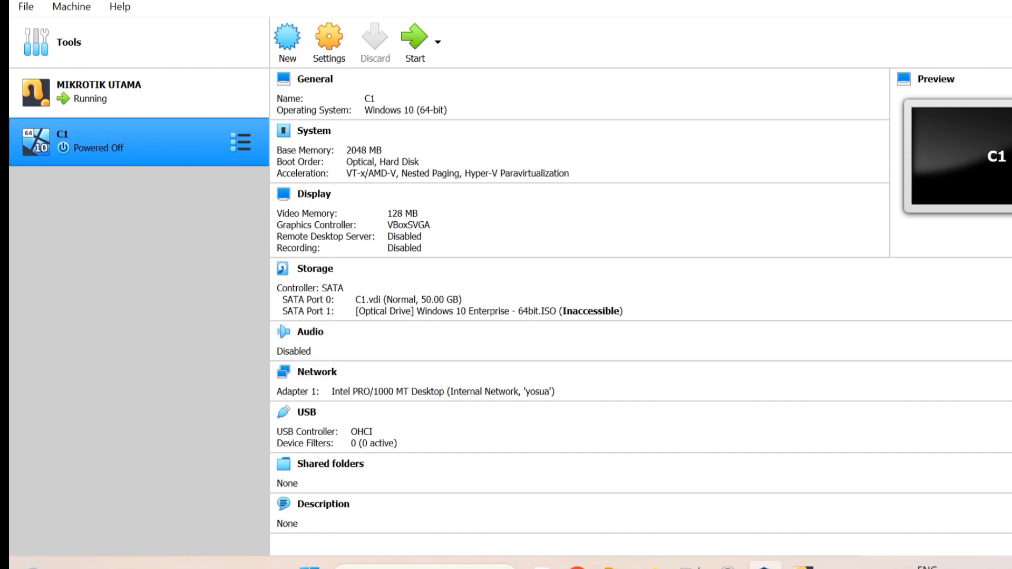
{"action": "left_click", "coordinate": [143, 94]}
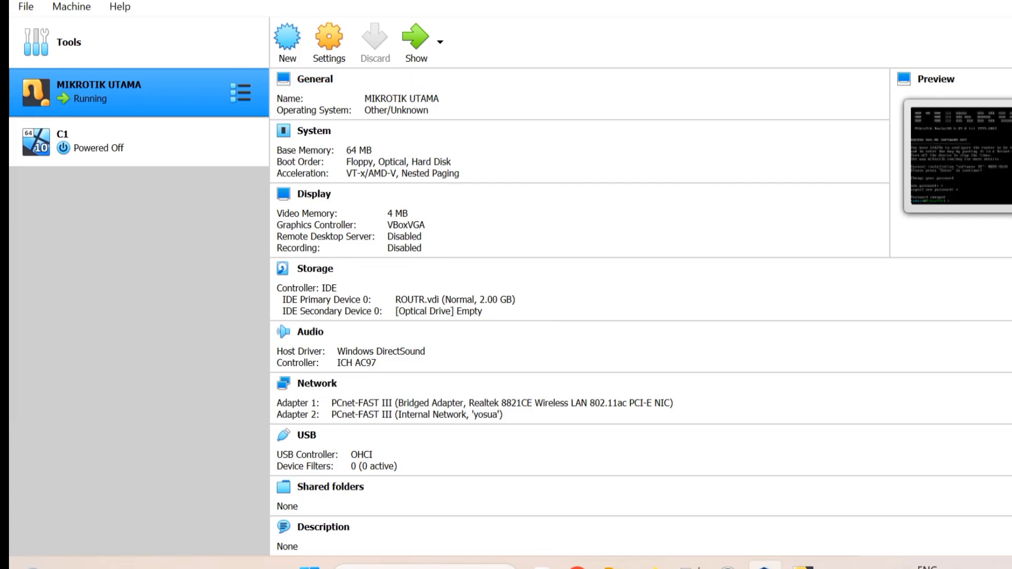
{"action": "left_click", "coordinate": [416, 42]}
Name the router yosua and add an enabled DHCP client on ether1.
{"action": "type", "text": "sys"}
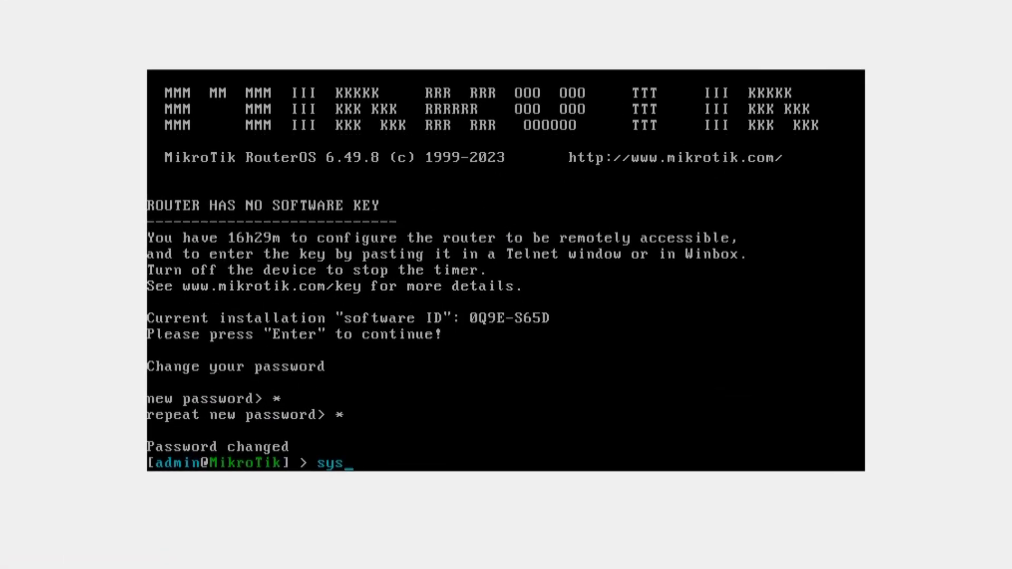
{"action": "type", "text": "tem identit"}
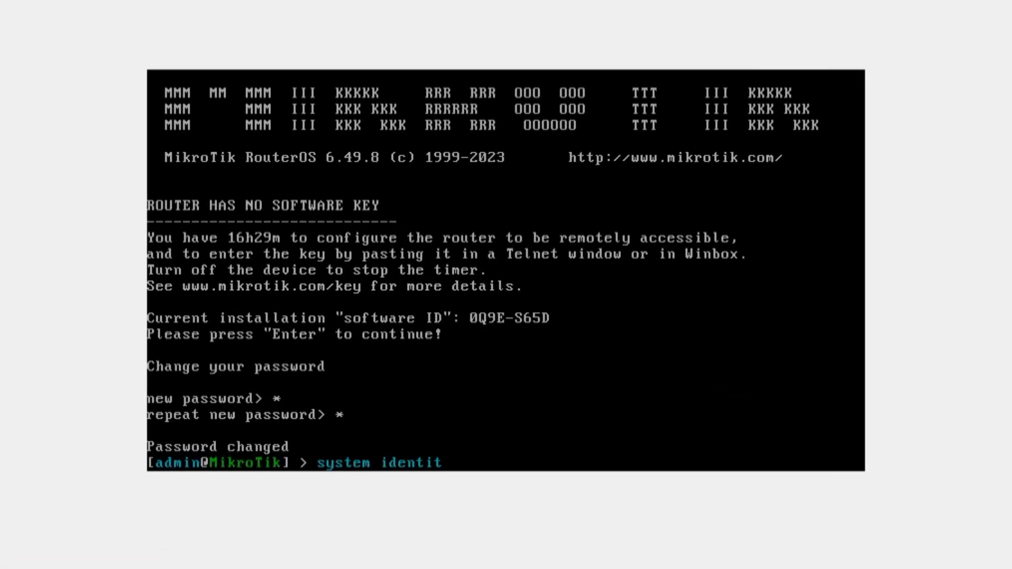
{"action": "type", "text": "y set name"}
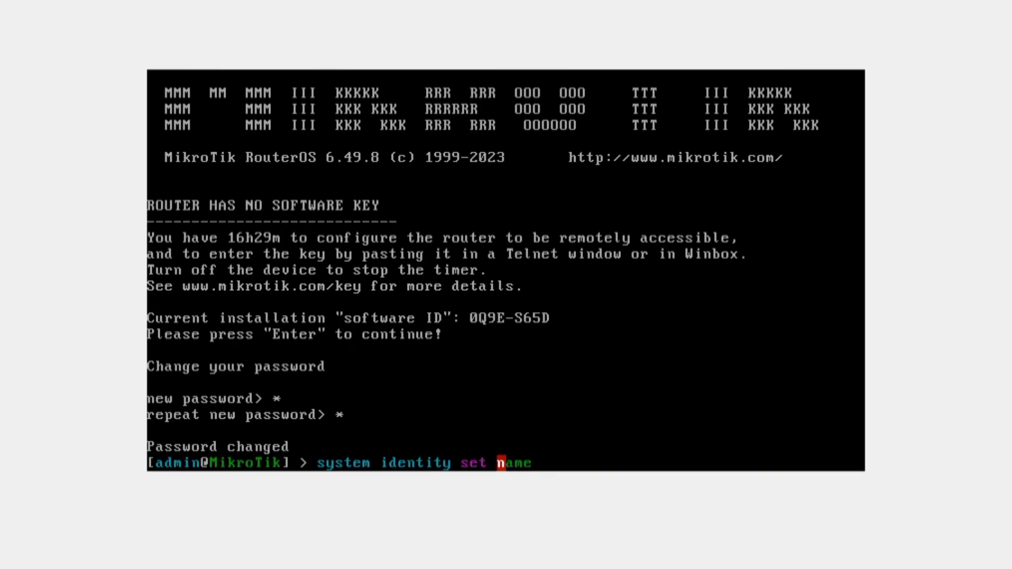
{"action": "type", "text": "=yosua"}
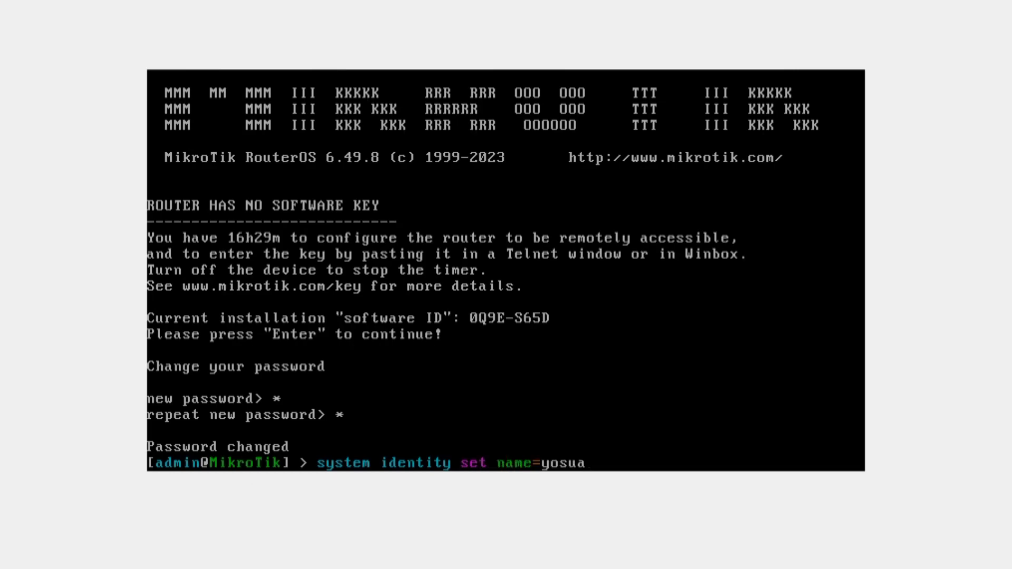
{"action": "key", "text": "Return"}
{"action": "type", "text": "ip"}
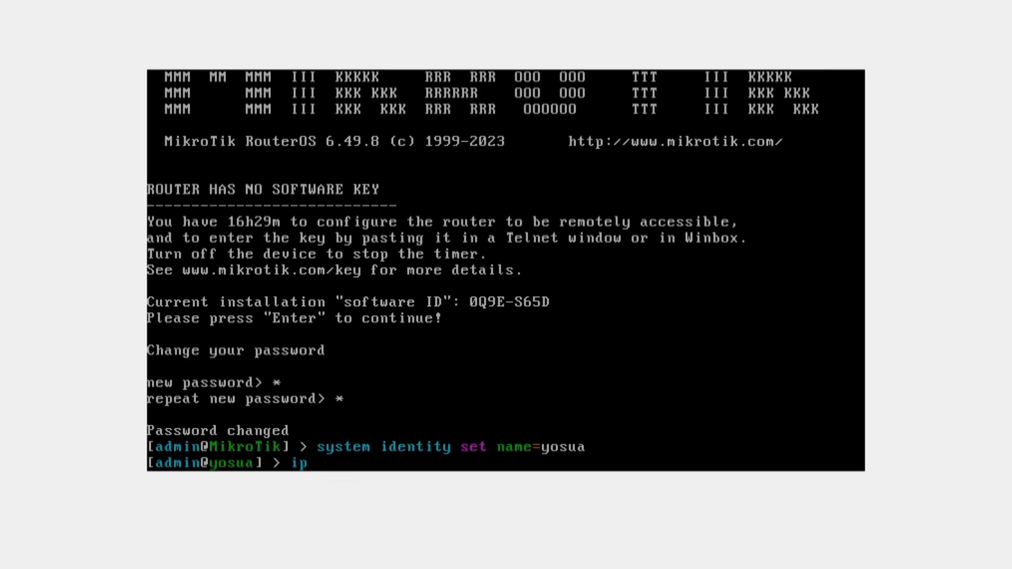
{"action": "type", "text": " dhcp-client add"}
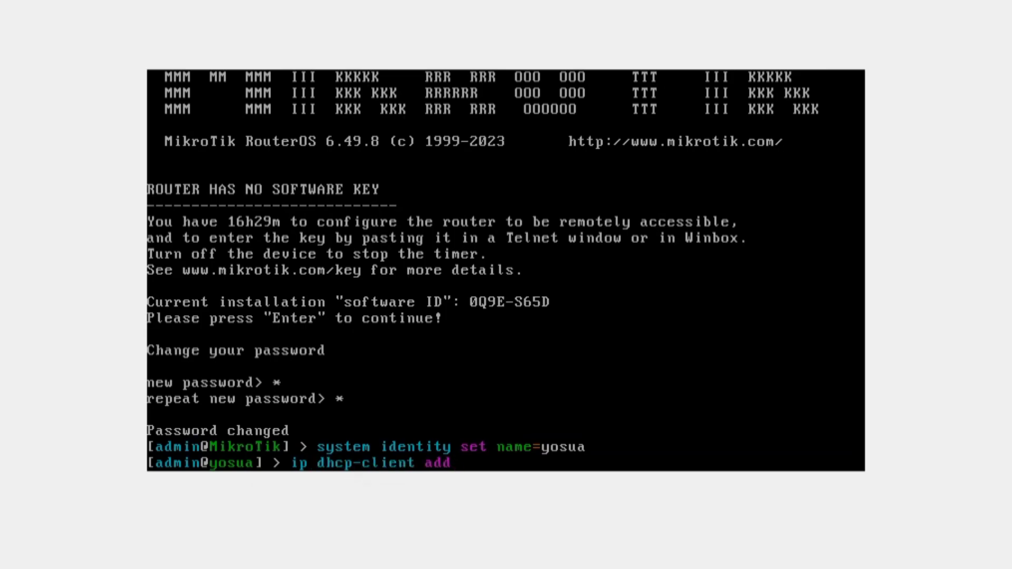
{"action": "type", "text": " interface=ether"}
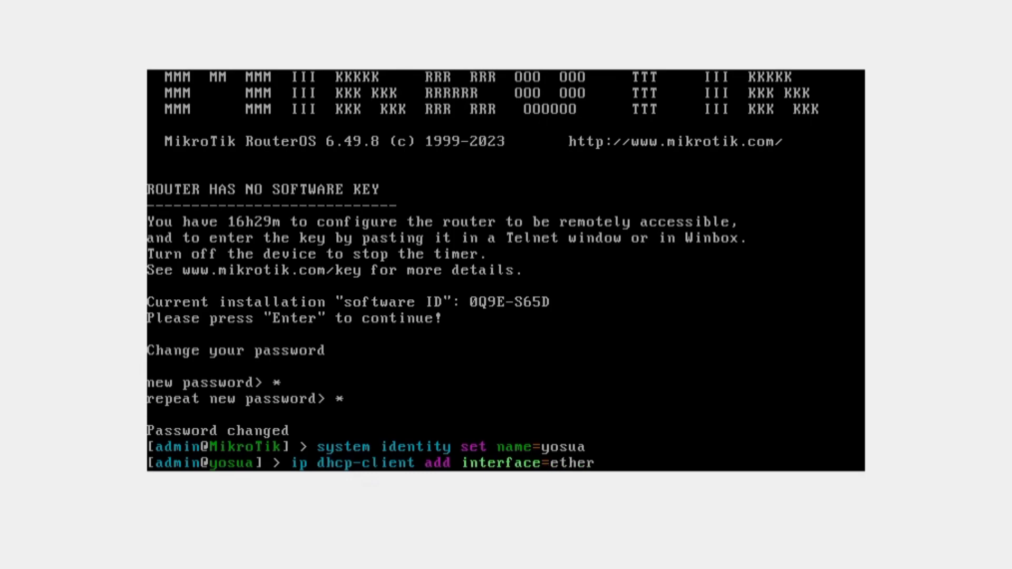
{"action": "type", "text": "1 disabled=no"}
{"action": "key", "text": "Return"}
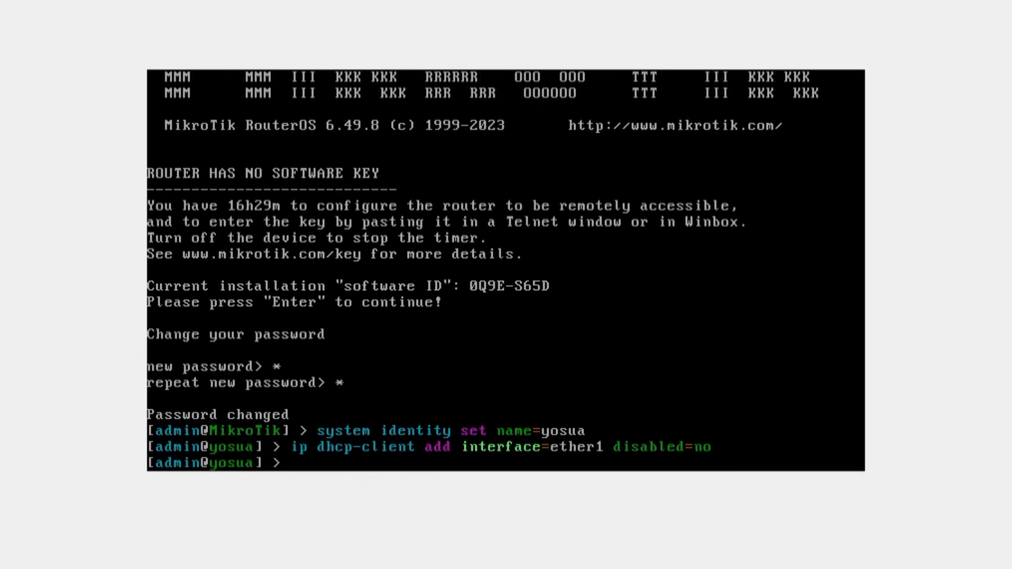
Assign 192.168.24.1/24 to ether2 and print the router's IP addresses.
{"action": "type", "text": "ip addt"}
{"action": "key", "text": "BackSpace"}
{"action": "type", "text": "r add addr=19"}
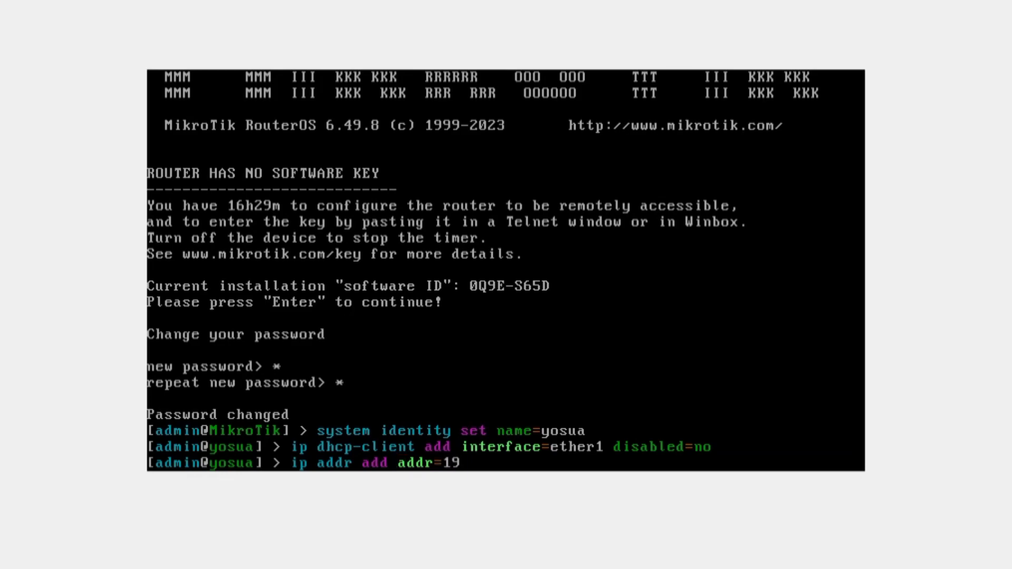
{"action": "type", "text": "2.168.24.1/2"}
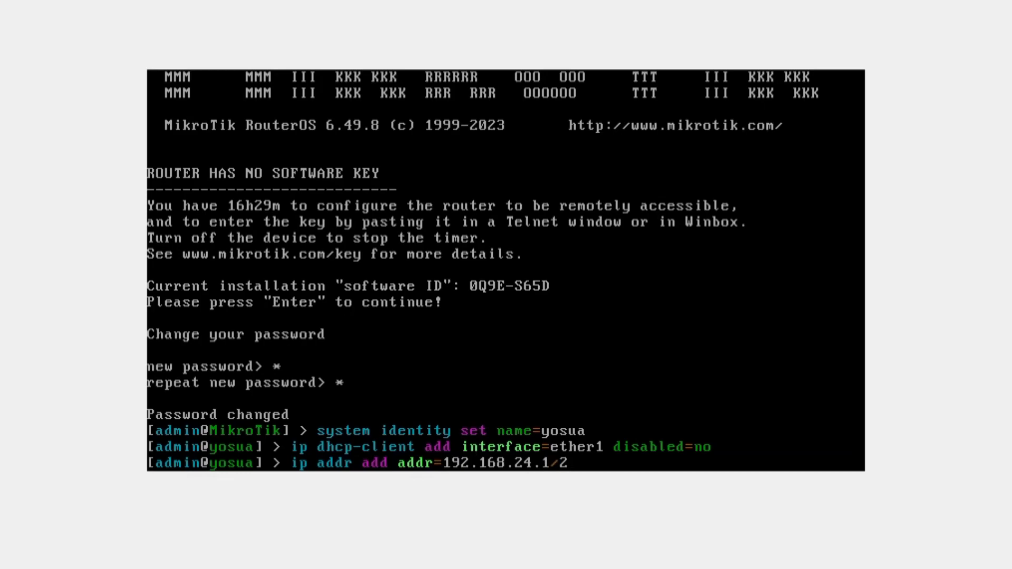
{"action": "type", "text": "4 interface="}
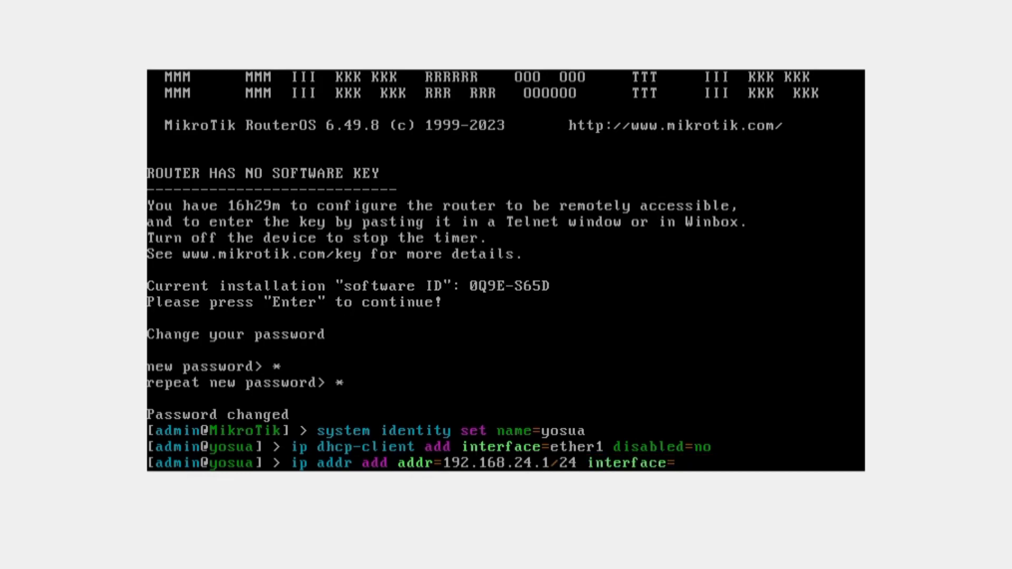
{"action": "type", "text": "ether2"}
{"action": "key", "text": "Return"}
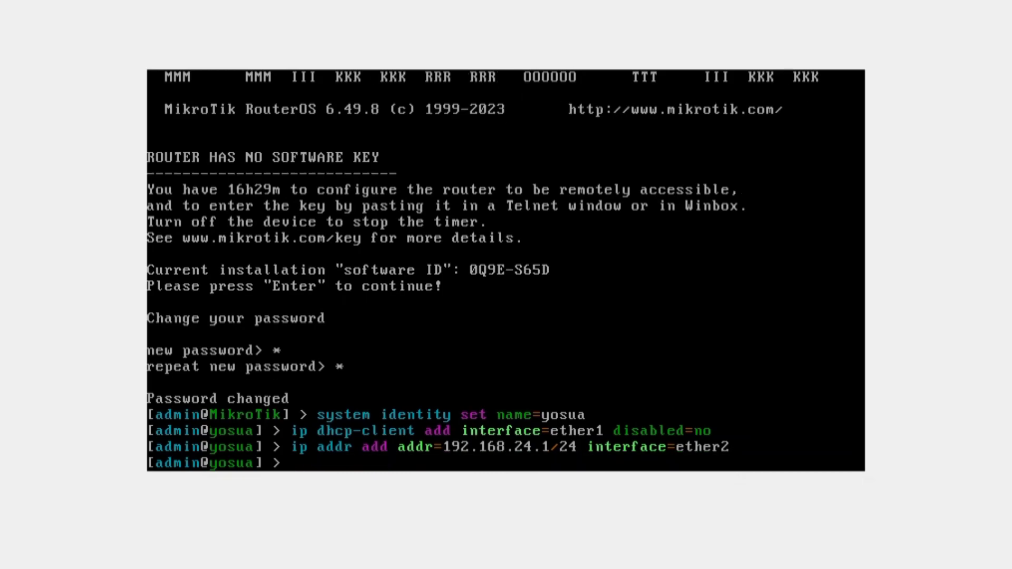
{"action": "type", "text": "ip addr pr"}
{"action": "key", "text": "Return"}
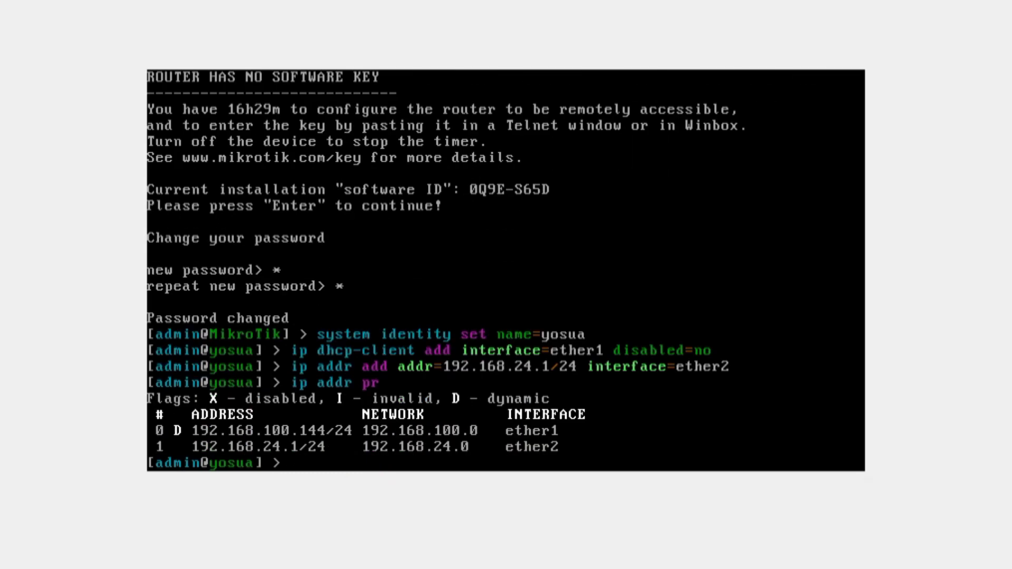
{"action": "type", "text": "ip hotspot"}
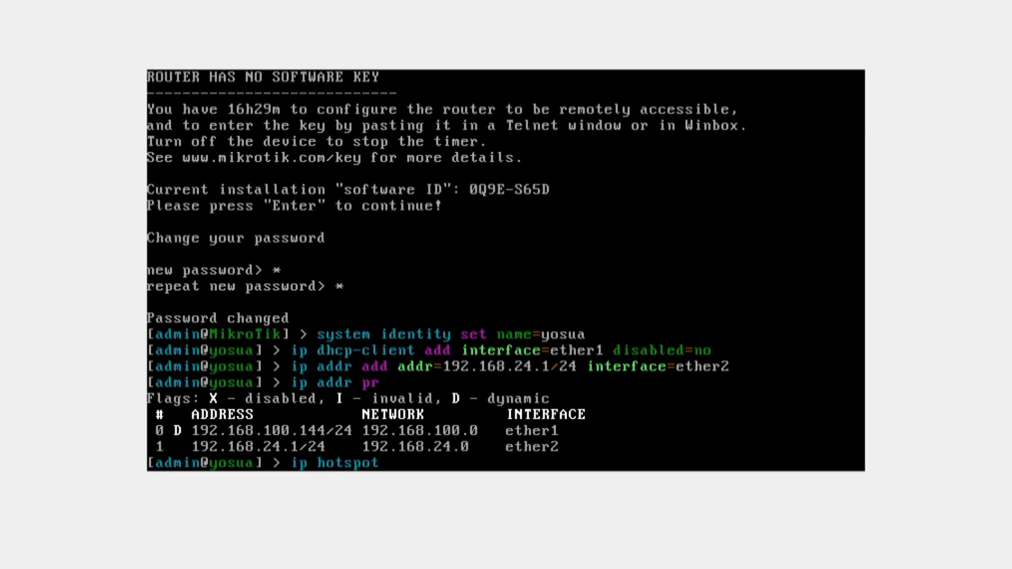
{"action": "type", "text": " setup"}
Start hotspot setup on ether2 with pool 192.168.24.2-192.168.24.20 and no certificate.
{"action": "key", "text": "Return"}
{"action": "type", "text": "ether2"}
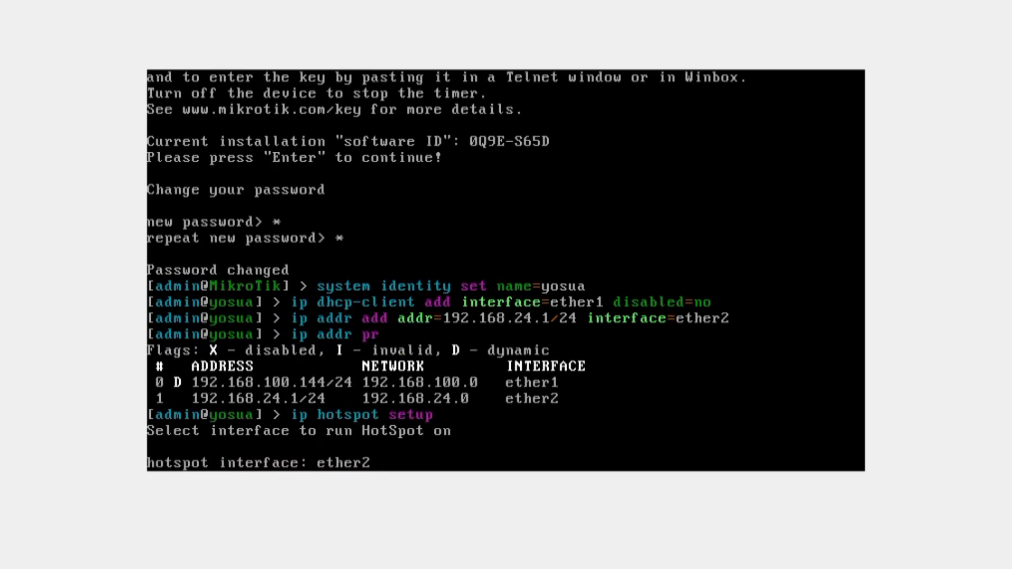
{"action": "key", "text": "Return"}
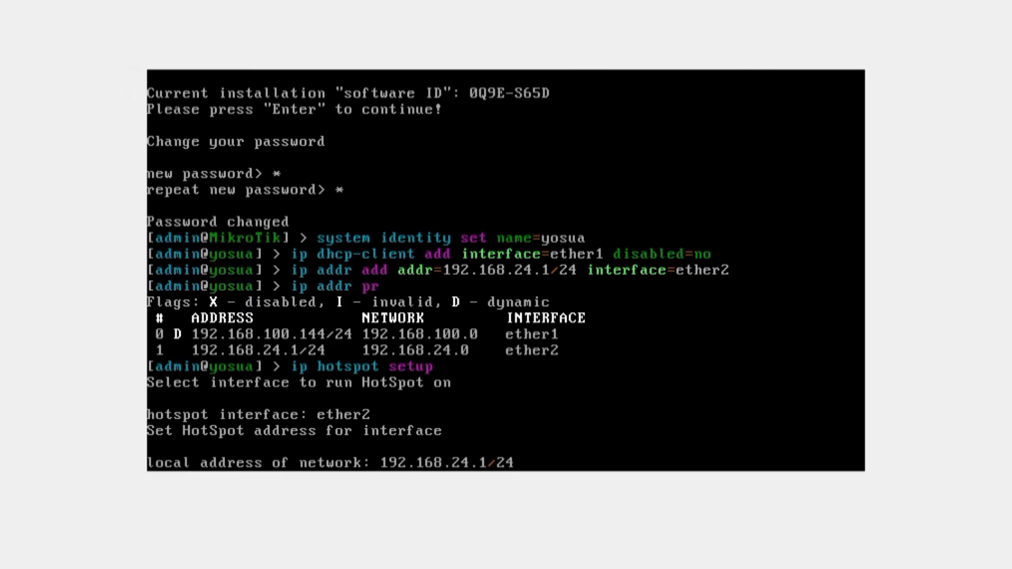
{"action": "key", "text": "Return"}
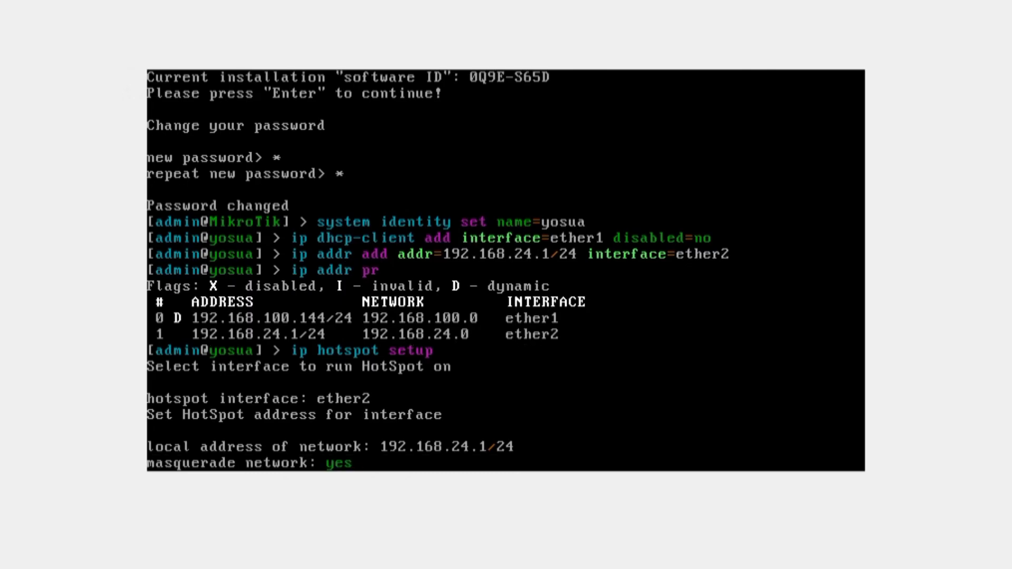
{"action": "key", "text": "Return"}
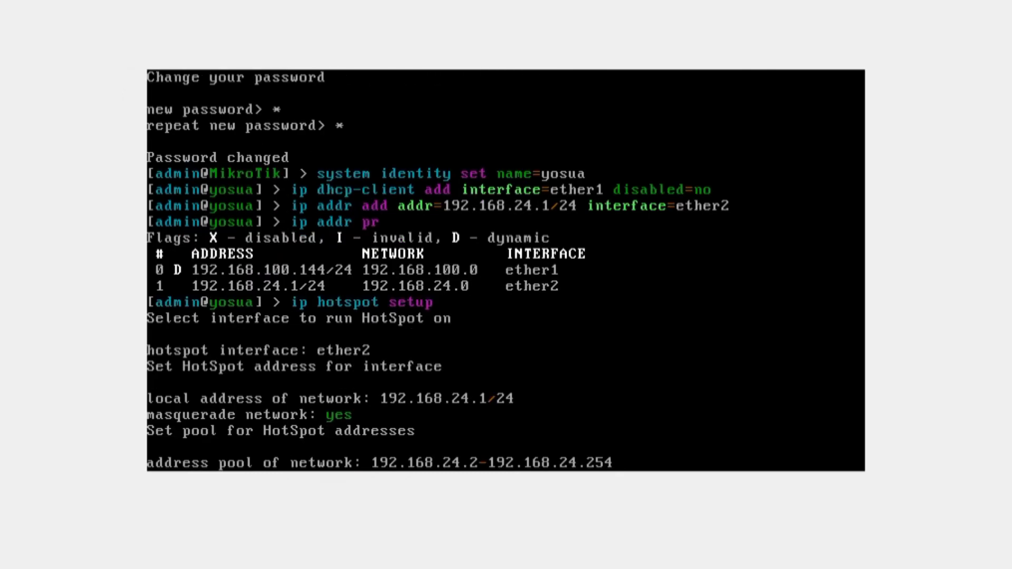
{"action": "key", "text": "BackSpace"}
{"action": "key", "text": "BackSpace"}
{"action": "type", "text": "0"}
{"action": "key", "text": "Return"}
{"action": "key", "text": "BackSpace"}
{"action": "key", "text": "BackSpace"}
{"action": "key", "text": "BackSpace"}
{"action": "key", "text": "BackSpace"}
{"action": "key", "text": "BackSpace"}
{"action": "key", "text": "BackSpace"}
{"action": "key", "text": "BackSpace"}
{"action": "key", "text": "BackSpace"}
{"action": "key", "text": "BackSpace"}
{"action": "key", "text": "BackSpace"}
{"action": "key", "text": "BackSpace"}
{"action": "key", "text": "BackSpace"}
{"action": "key", "text": "BackSpace"}
{"action": "key", "text": "BackSpace"}
{"action": "key", "text": "BackSpace"}
{"action": "key", "text": "BackSpace"}
{"action": "key", "text": "BackSpace"}
{"action": "key", "text": "BackSpace"}
{"action": "key", "text": "BackSpace"}
{"action": "key", "text": "BackSpace"}
{"action": "type", "text": "none"}
{"action": "key", "text": "Return"}
{"action": "key", "text": "Return"}
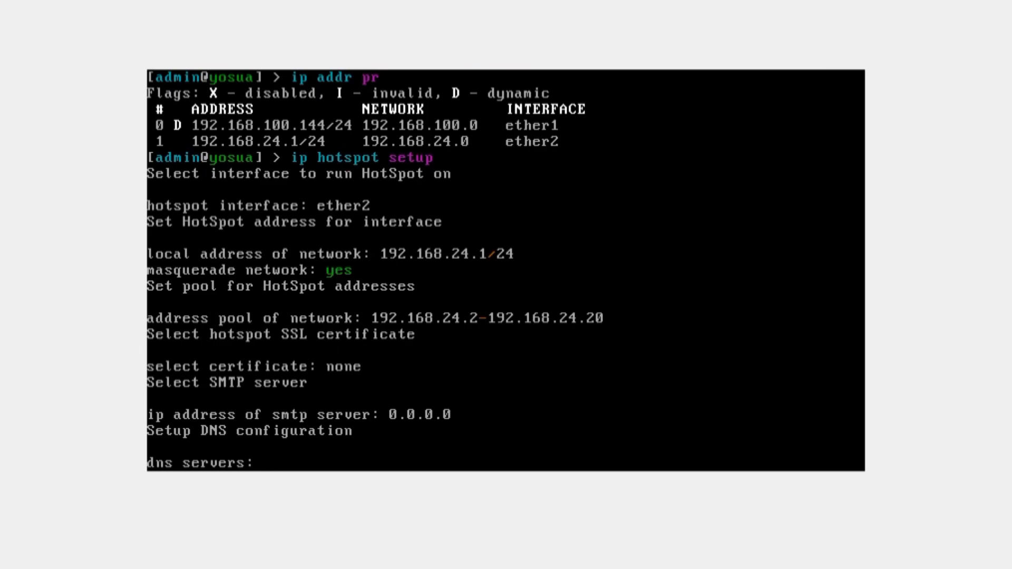
Finish setup with DNS 8.8.8.8,8.8.4.4, DNS name yosua.com, and local user admin with a password.
{"action": "type", "text": "8.8.8.8,8.8.4.4"}
{"action": "key", "text": "Return"}
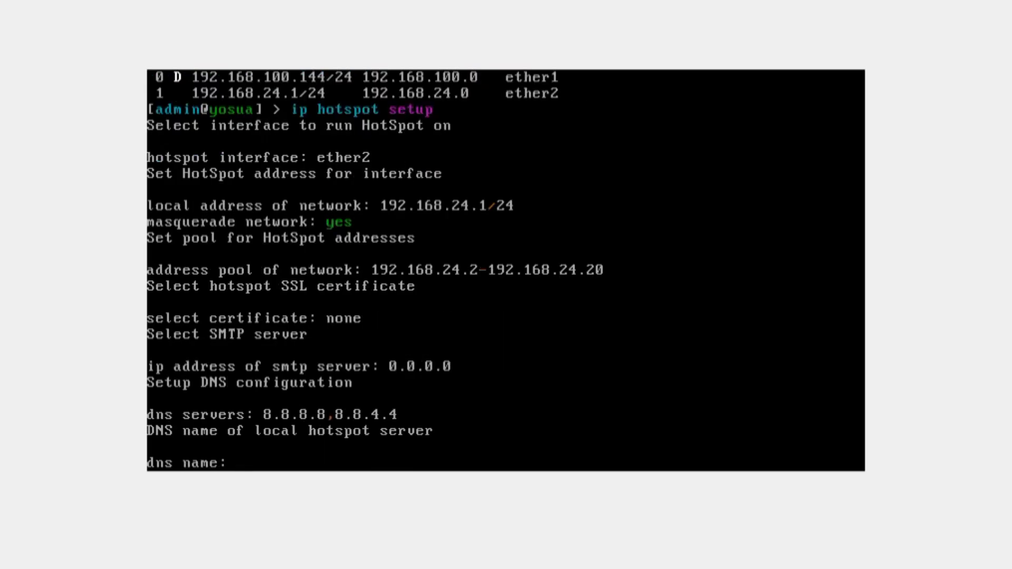
{"action": "type", "text": "yosua.com"}
{"action": "key", "text": "Return"}
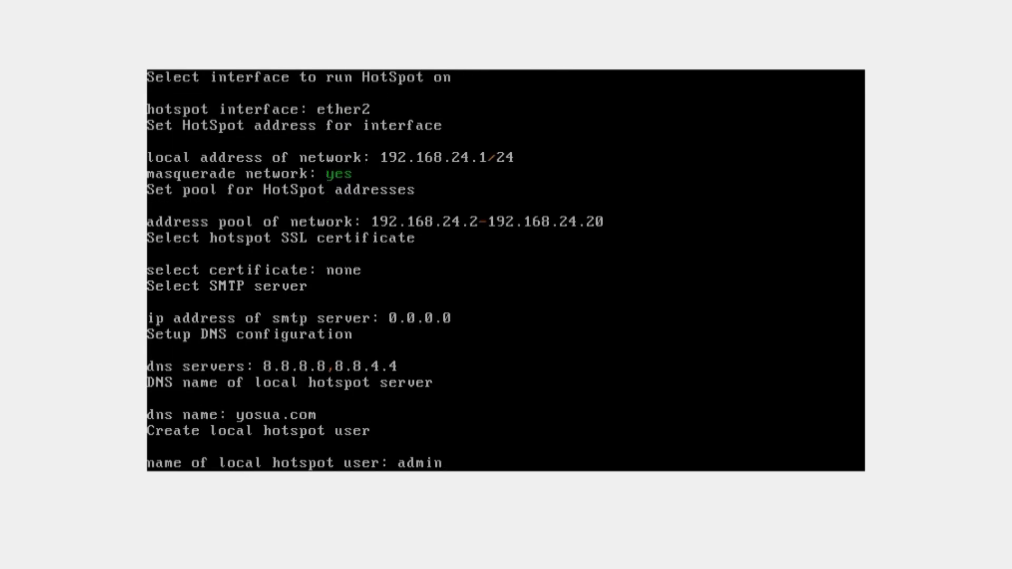
{"action": "key", "text": "Return"}
{"action": "type", "text": "1"}
{"action": "key", "text": "Return"}
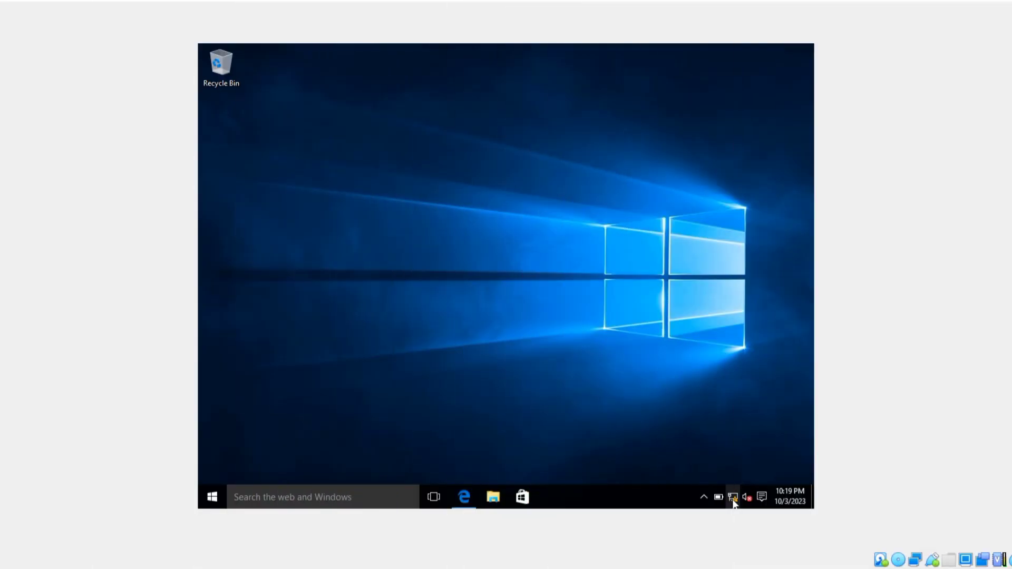
Check the client's Ethernet details: IPv4 192.168.24.20 and gateway 192.168.24.1.
{"action": "right_click", "coordinate": [734, 501]}
{"action": "left_click", "coordinate": [732, 492]}
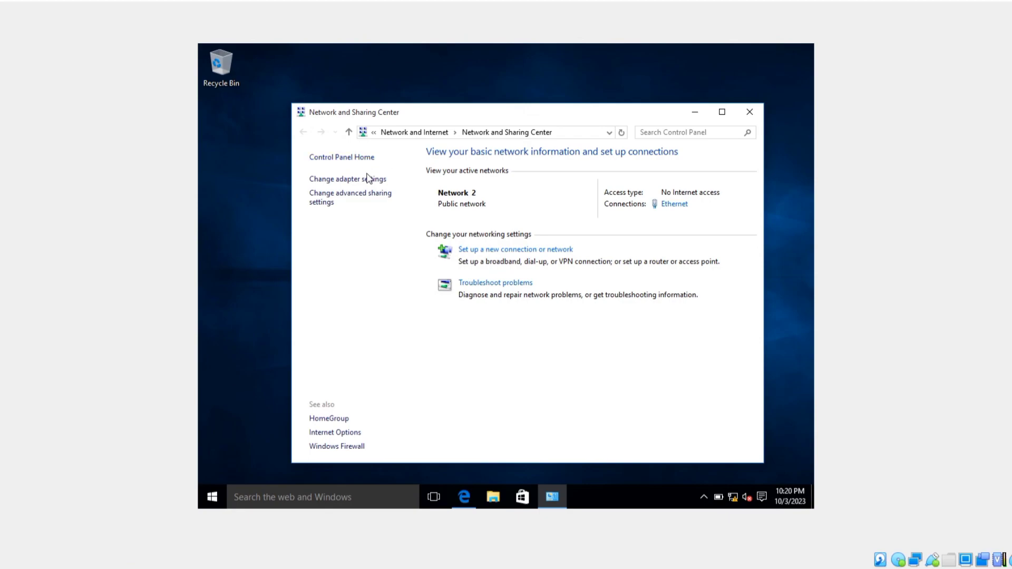
{"action": "left_click", "coordinate": [363, 182]}
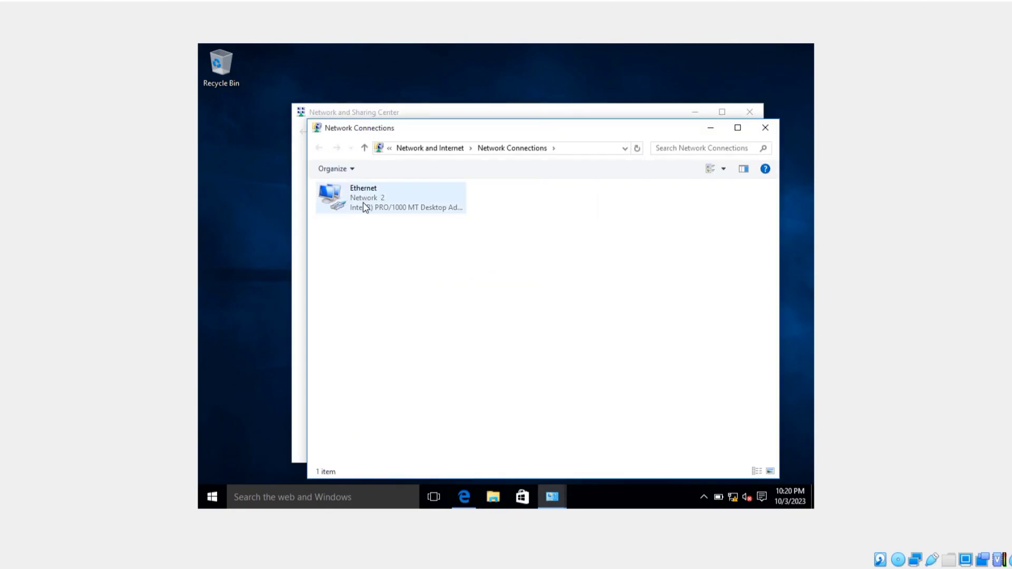
{"action": "left_click", "coordinate": [364, 207]}
{"action": "right_click", "coordinate": [365, 207]}
{"action": "left_click", "coordinate": [384, 223]}
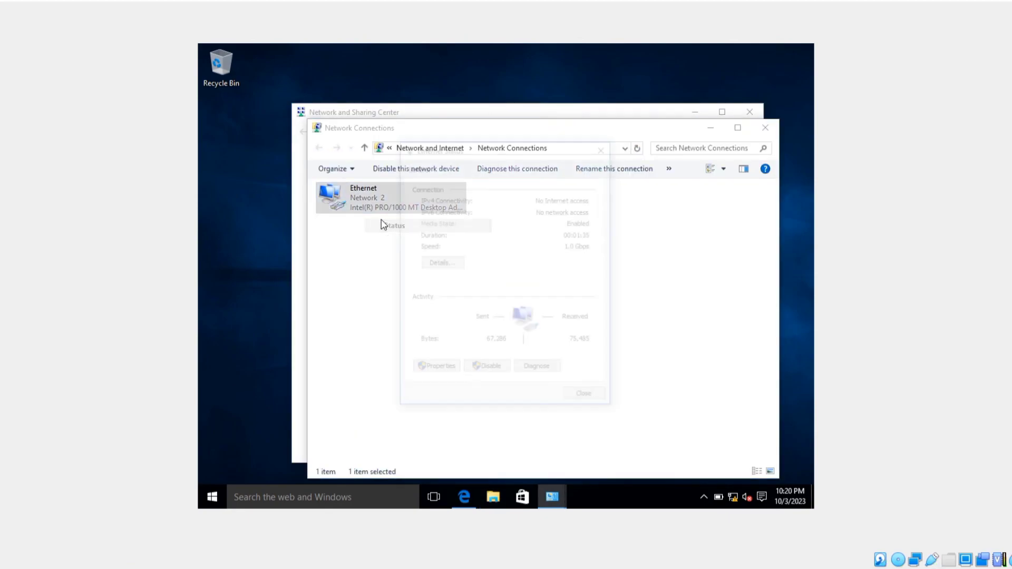
{"action": "left_click", "coordinate": [450, 264]}
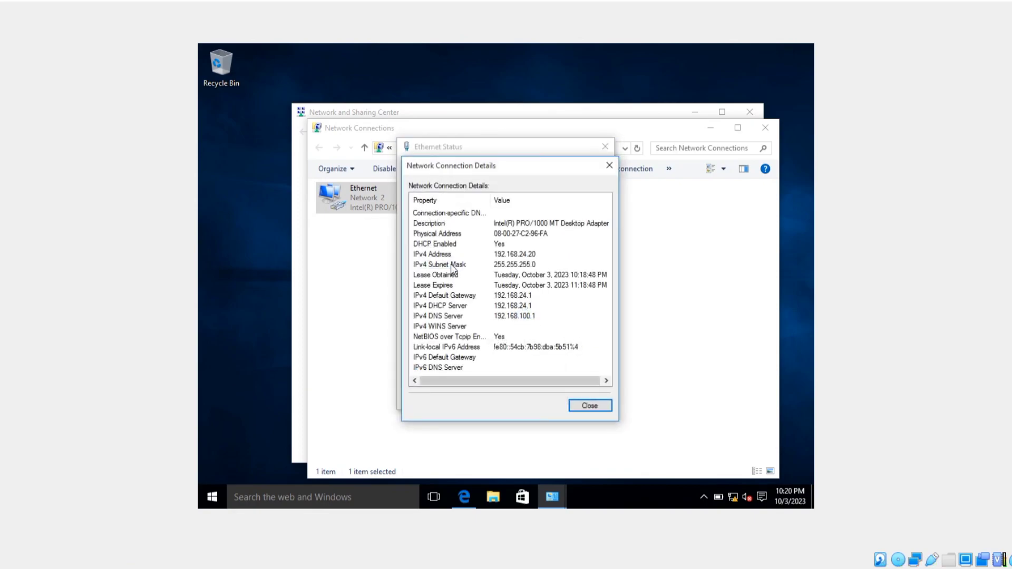
{"action": "left_click", "coordinate": [508, 257]}
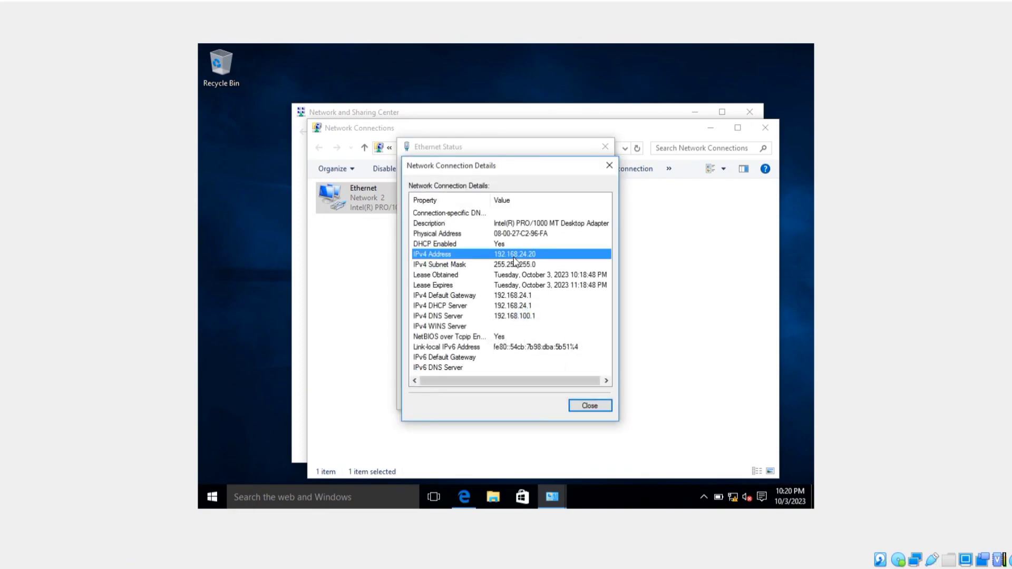
{"action": "left_click", "coordinate": [516, 296]}
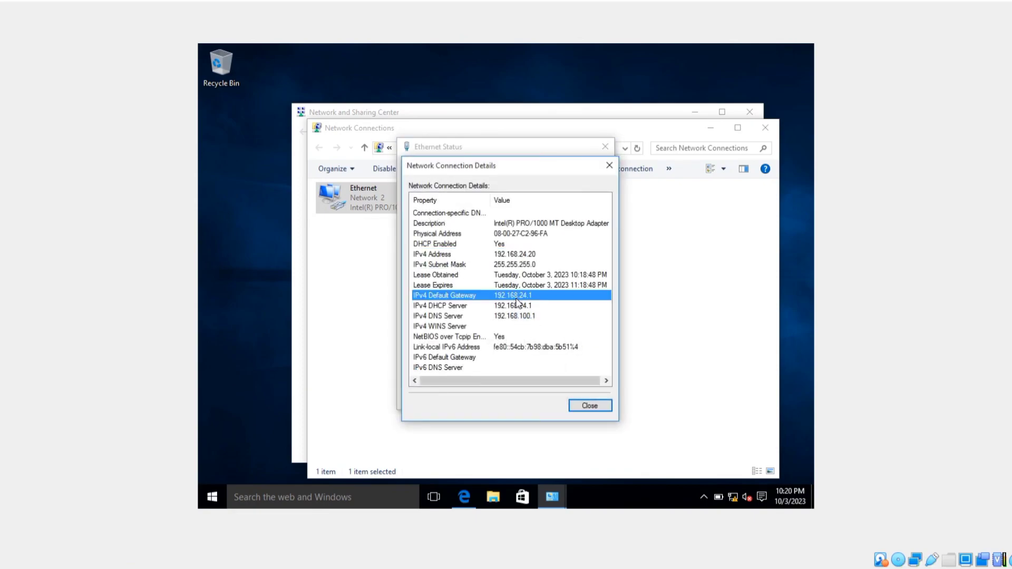
Close the network details and status windows, then launch Microsoft Edge.
{"action": "left_click", "coordinate": [589, 406]}
{"action": "left_click", "coordinate": [590, 402]}
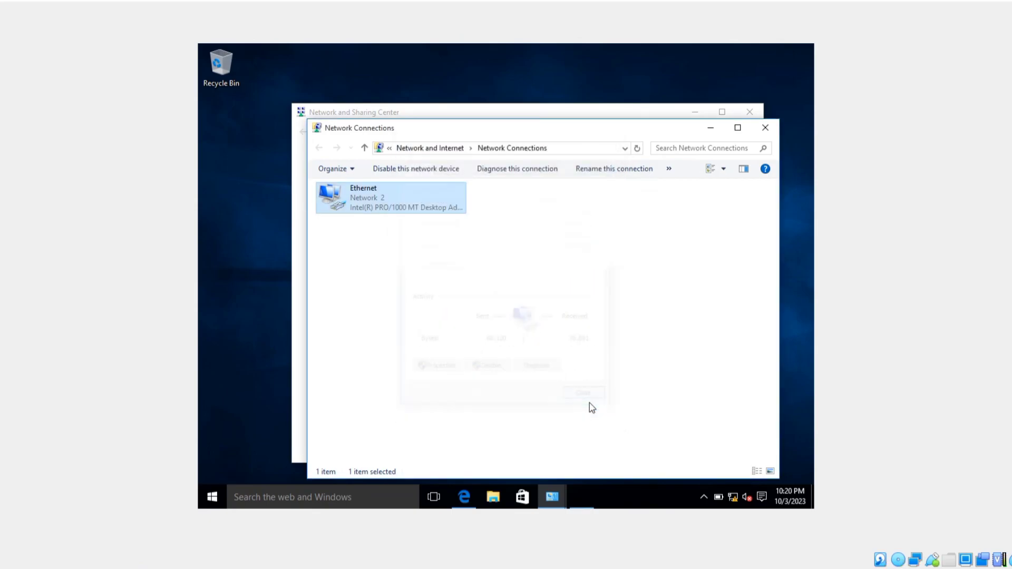
{"action": "left_click", "coordinate": [465, 496]}
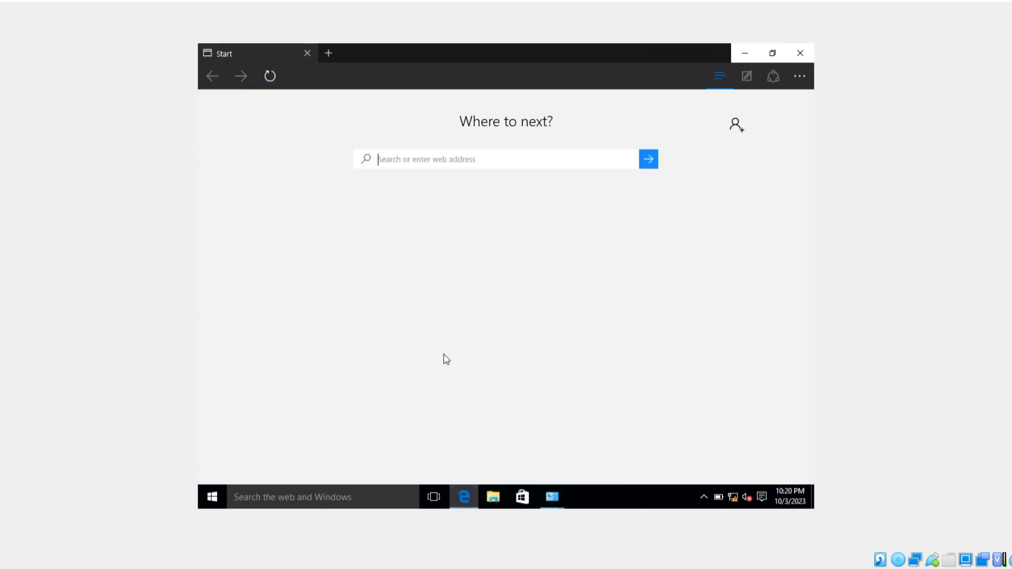
Log into the yosua.com hotspot as admin with the hotspot password.
{"action": "type", "text": "yosua.com"}
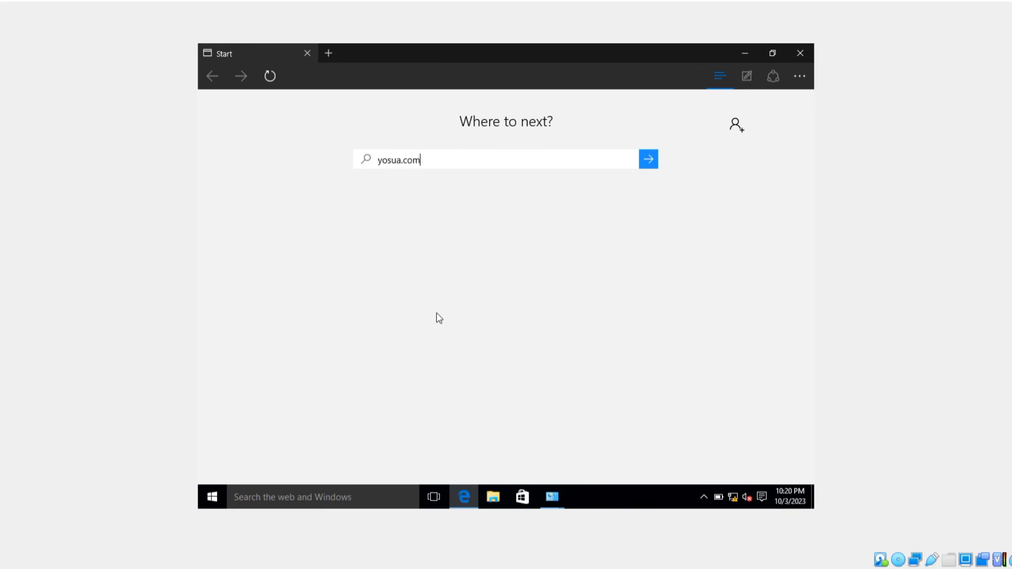
{"action": "key", "text": "Return"}
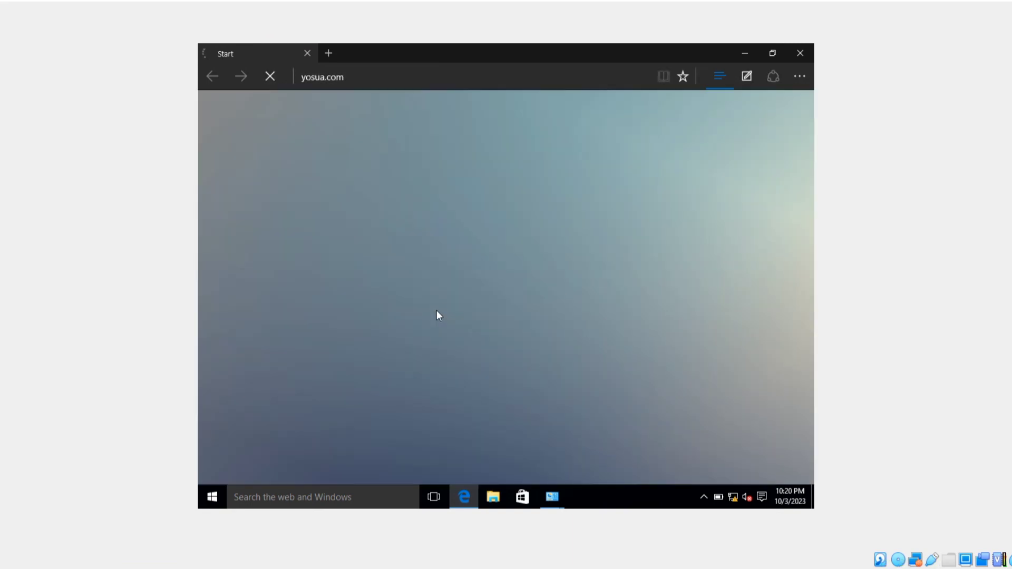
{"action": "left_click", "coordinate": [438, 238]}
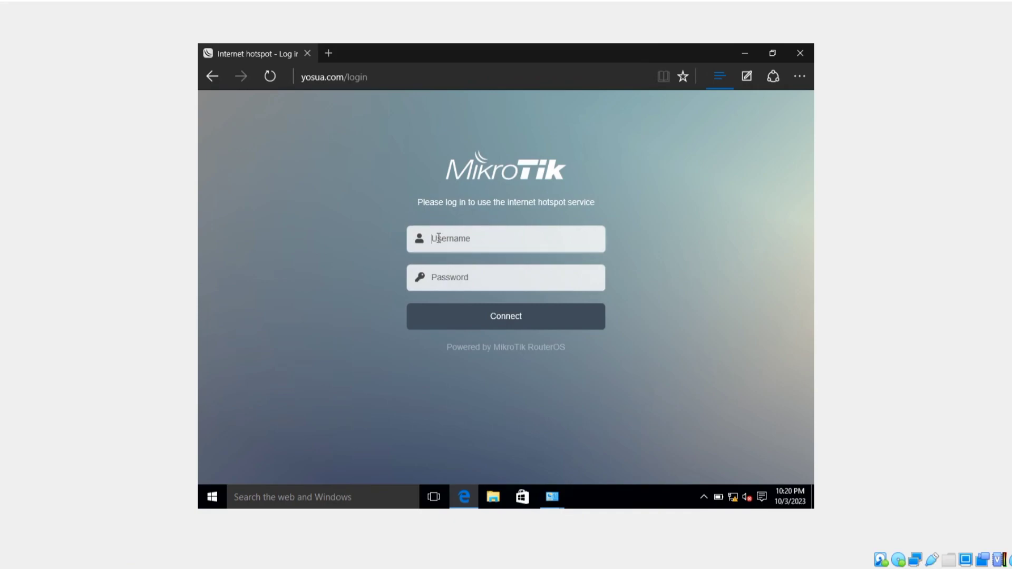
{"action": "type", "text": "admin"}
{"action": "left_click", "coordinate": [452, 282]}
{"action": "type", "text": "1"}
{"action": "left_click", "coordinate": [475, 319]}
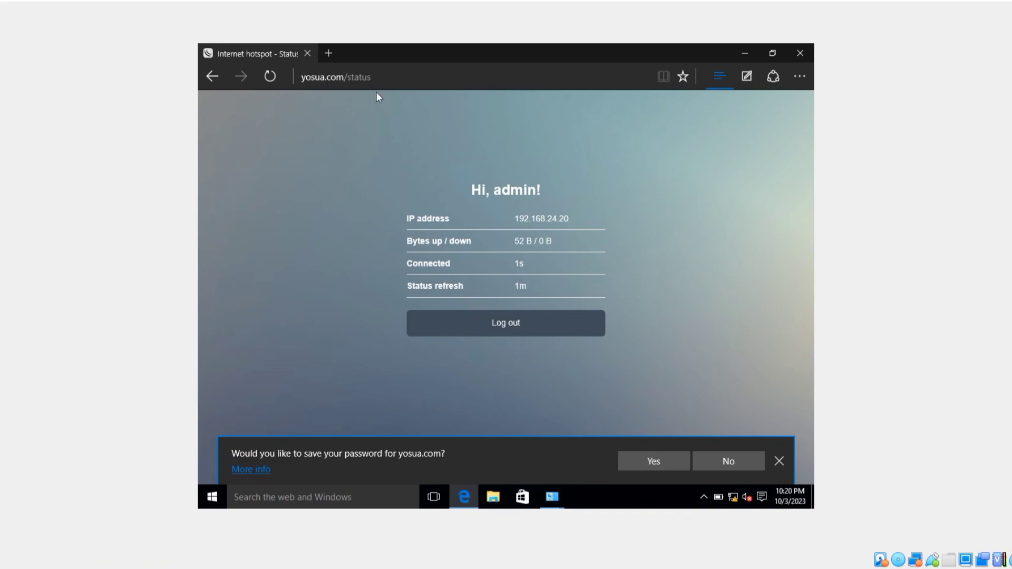
Search for youttube in a new Edge tab.
{"action": "left_click", "coordinate": [330, 53]}
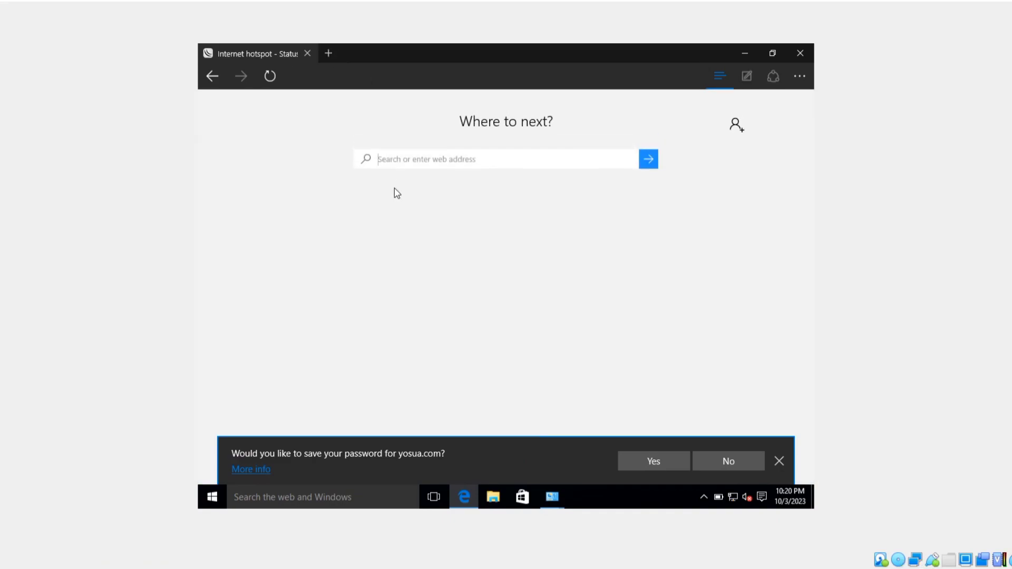
{"action": "type", "text": "youttube"}
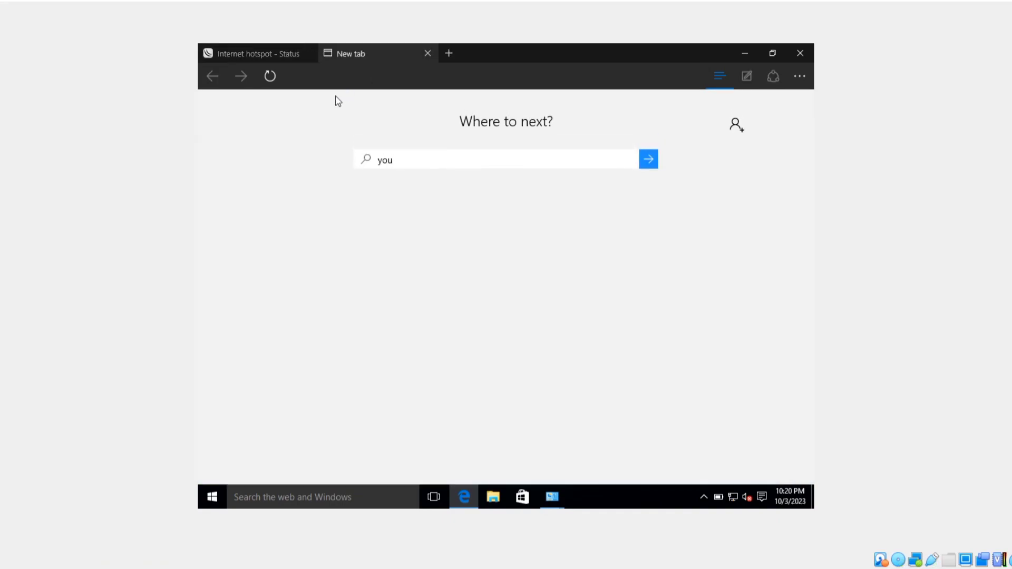
{"action": "key", "text": "Return"}
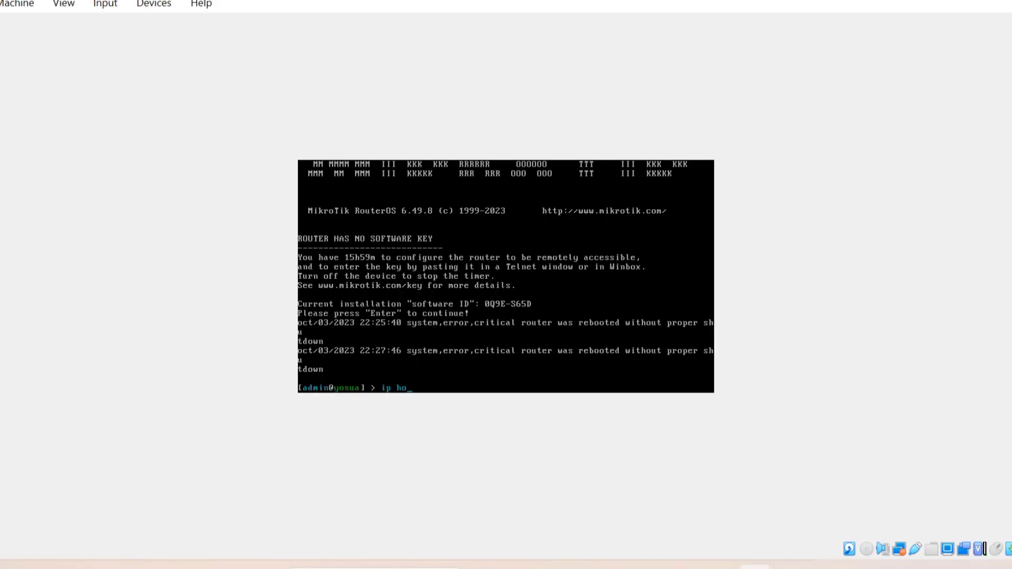
Print the active hotspot users and the hotspot hosts lists.
{"action": "type", "text": "tspot a"}
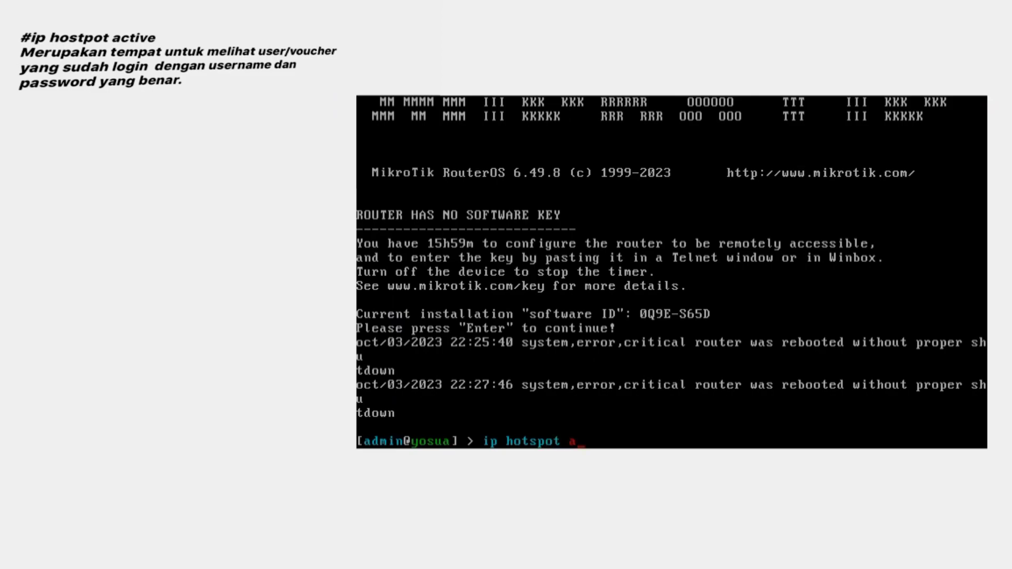
{"action": "type", "text": "ctive"}
{"action": "key", "text": "Return"}
{"action": "type", "text": "pr"}
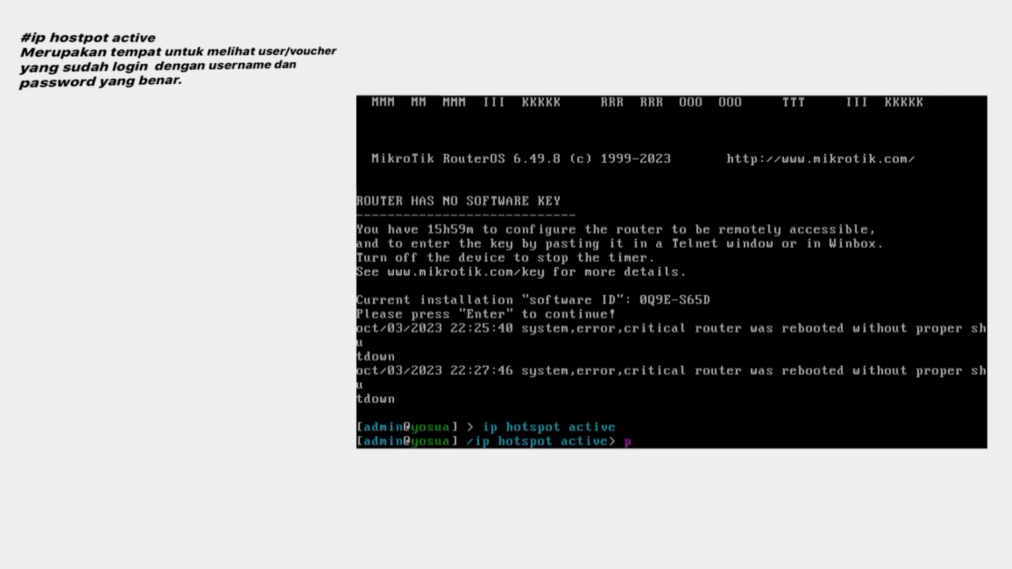
{"action": "key", "text": "Return"}
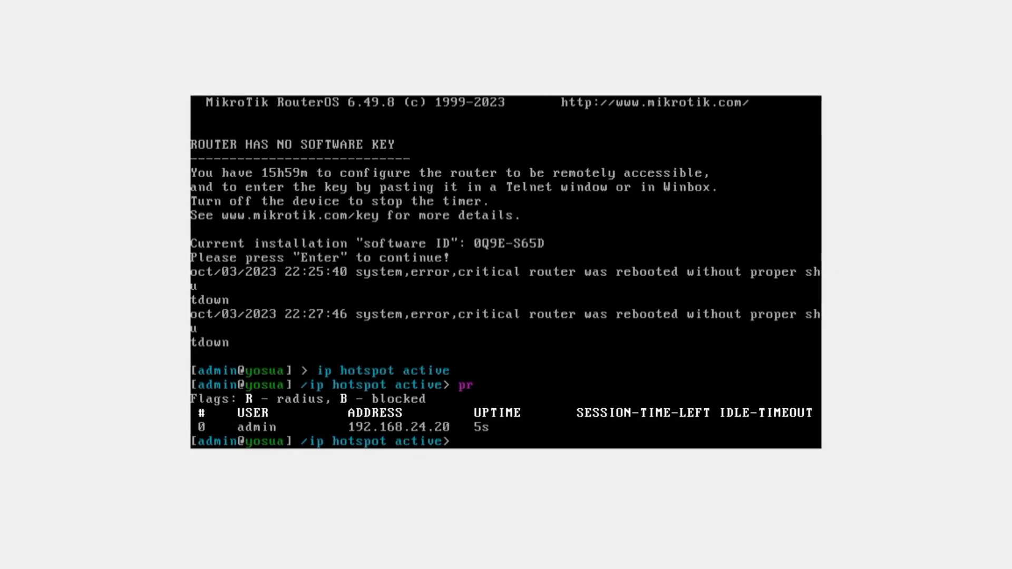
{"action": "type", "text": "/ip hotspot host"}
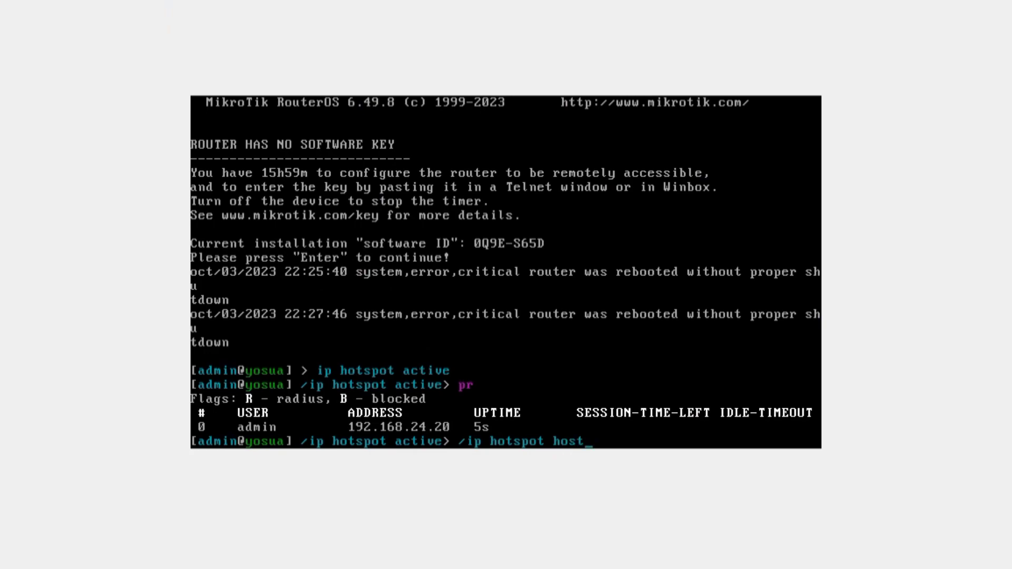
{"action": "key", "text": "Return"}
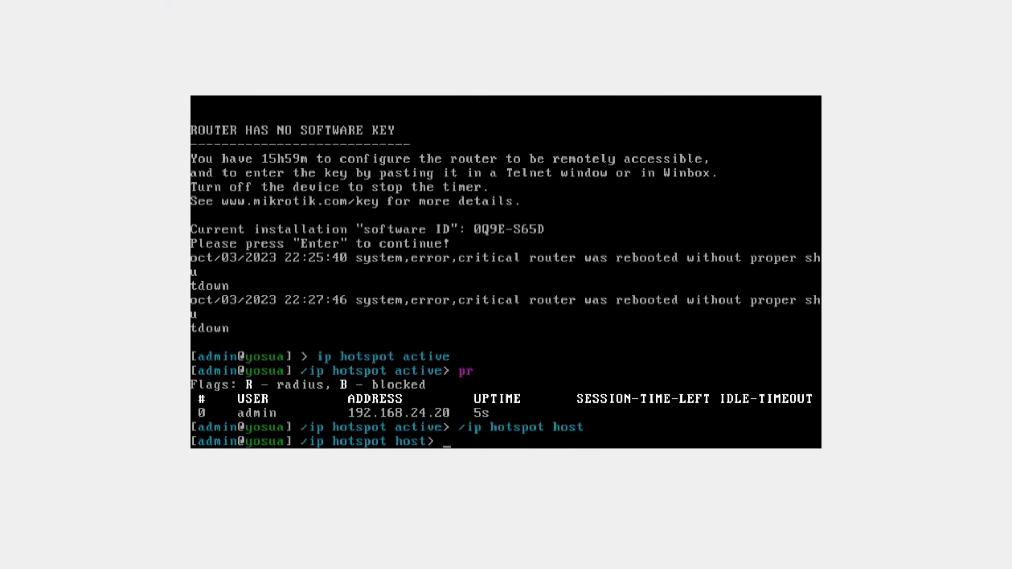
{"action": "type", "text": "pr"}
{"action": "key", "text": "Return"}
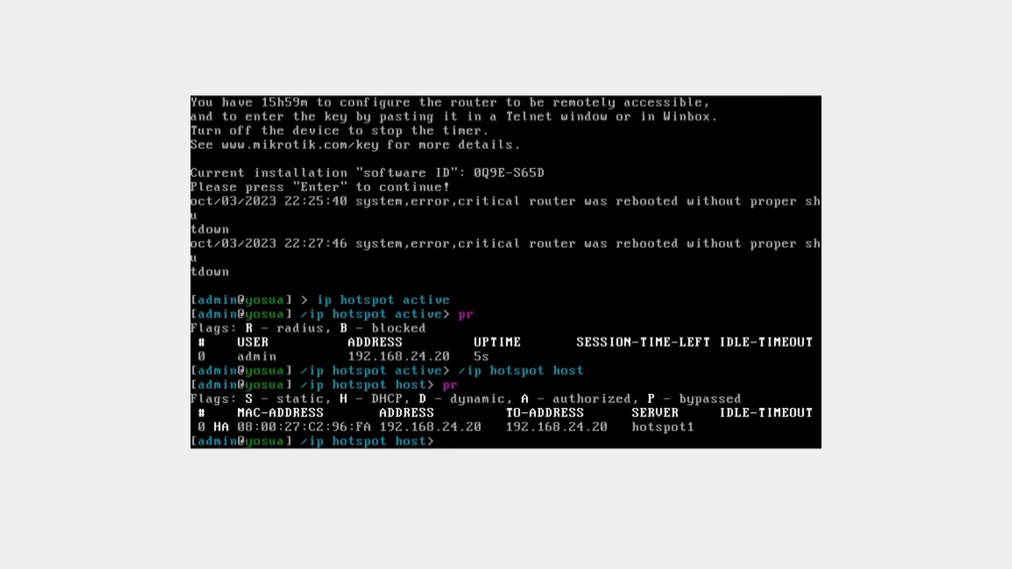
Print the hotspot profiles and start editing profile 1 (hsprof1).
{"action": "type", "text": "/ip hotspot profile"}
{"action": "key", "text": "Return"}
{"action": "type", "text": "pr"}
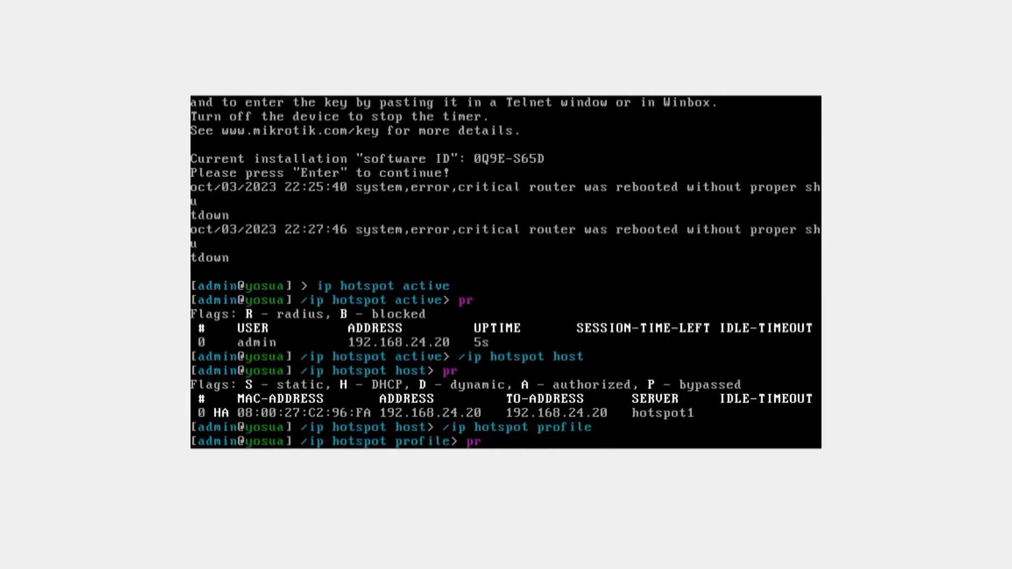
{"action": "key", "text": "Return"}
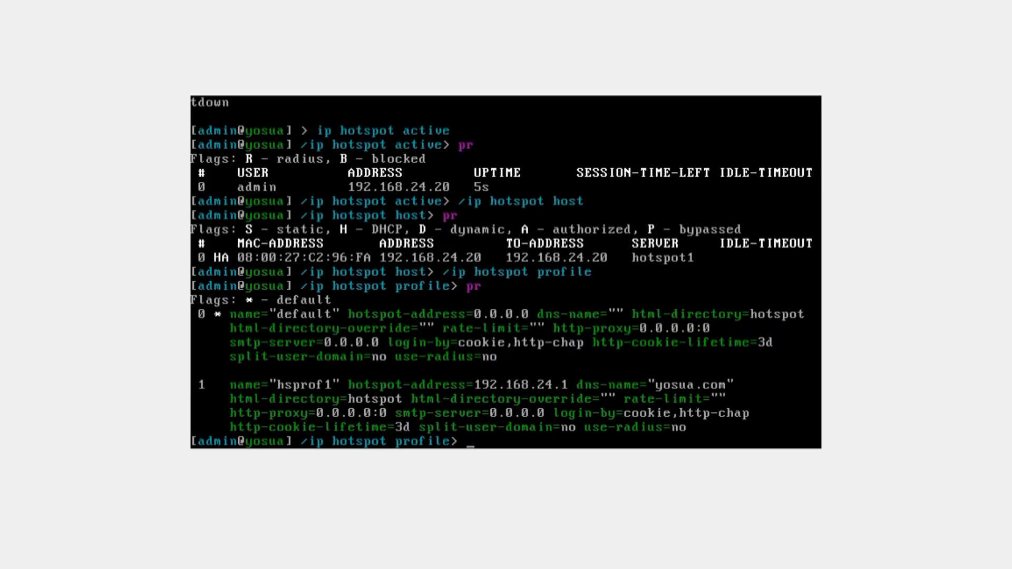
{"action": "type", "text": "edit 1"}
{"action": "key", "text": "Return"}
Edit hsprof1's login-by value, removing cookie to leave http-chap, and save.
{"action": "type", "text": "logi"}
{"action": "type", "text": "n-by"}
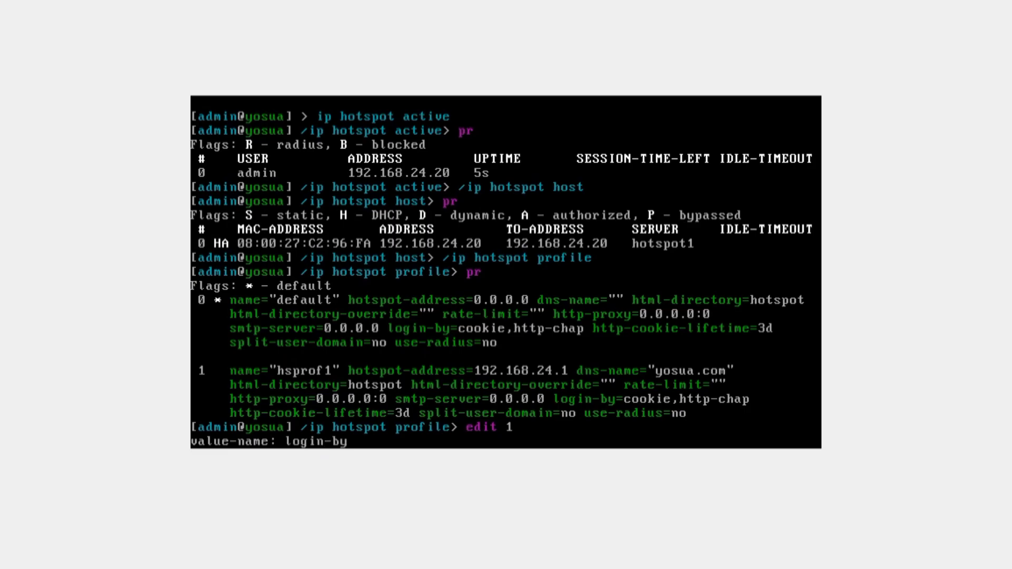
{"action": "key", "text": "Return"}
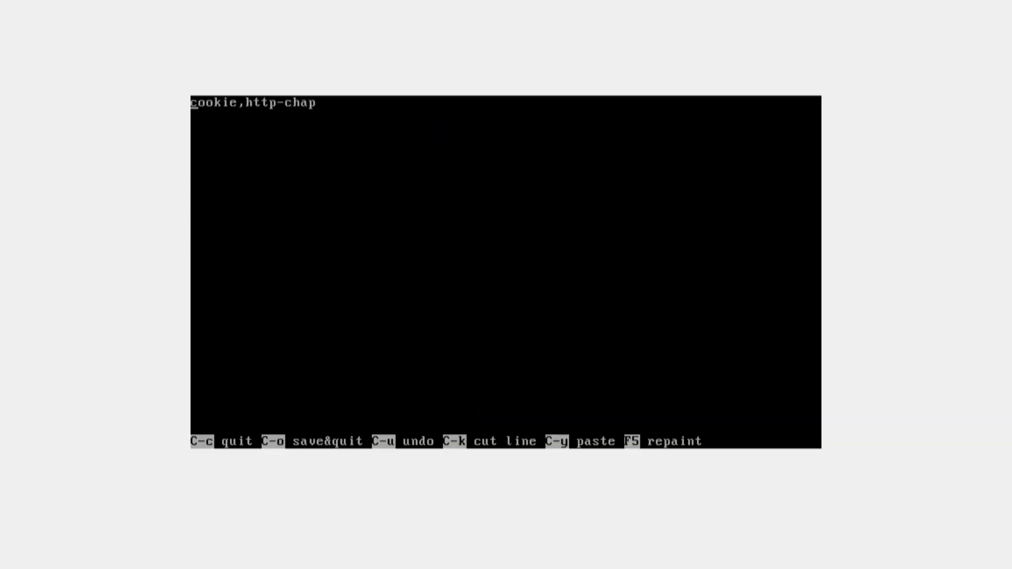
{"action": "key", "text": "Right"}
{"action": "key", "text": "Right"}
{"action": "key", "text": "Right"}
{"action": "key", "text": "Right"}
{"action": "key", "text": "Right"}
{"action": "key", "text": "Right"}
{"action": "key", "text": "BackSpace"}
{"action": "key", "text": "BackSpace"}
{"action": "key", "text": "BackSpace"}
{"action": "key", "text": "BackSpace"}
{"action": "key", "text": "BackSpace"}
{"action": "key", "text": "BackSpace"}
{"action": "key", "text": "BackSpace"}
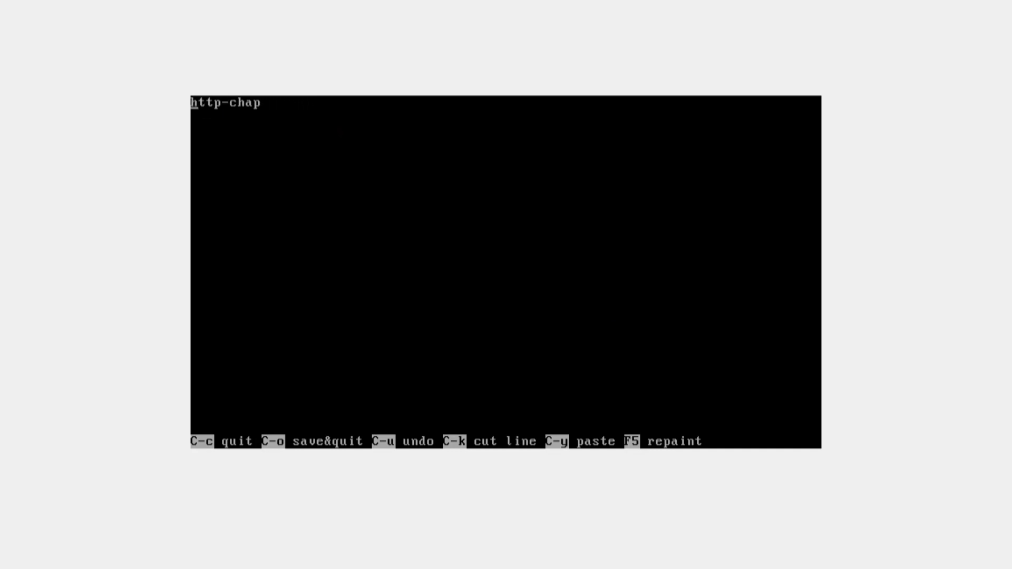
{"action": "key", "text": "ctrl+o"}
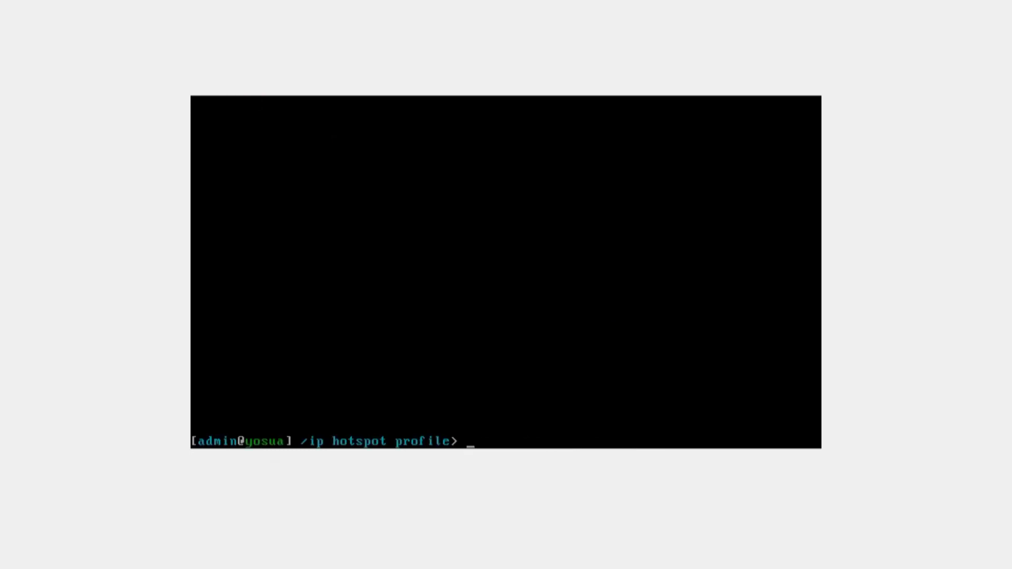
Print the hotspot profiles to verify login-by=http-chap.
{"action": "type", "text": "pr"}
{"action": "key", "text": "Return"}
{"action": "type", "text": "pr"}
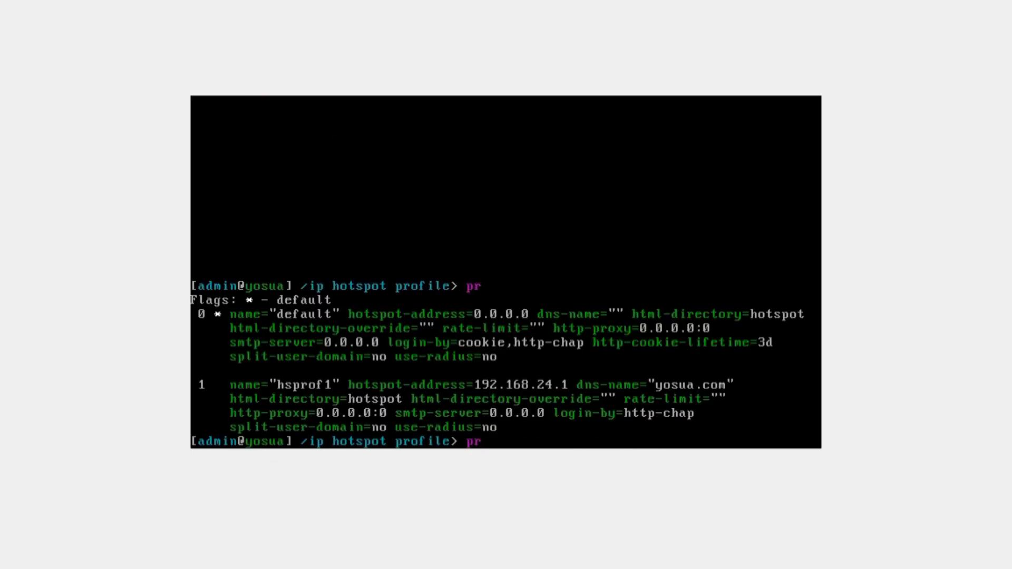
{"action": "key", "text": "Return"}
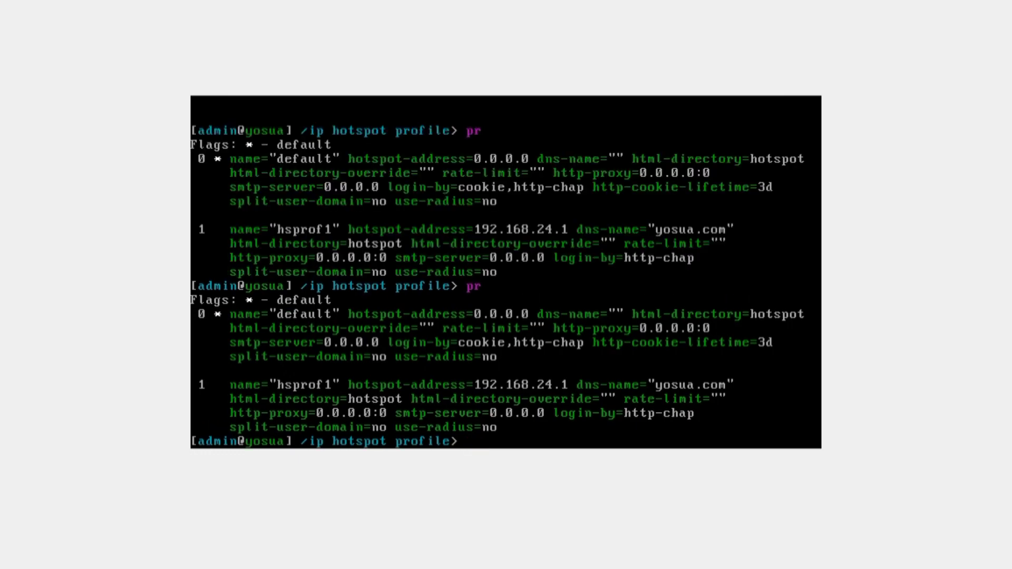
In the client's Edge, open the yosua hotspot site and log out to the login page.
{"action": "mouse_move", "coordinate": [875, 568]}
{"action": "left_click", "coordinate": [738, 553]}
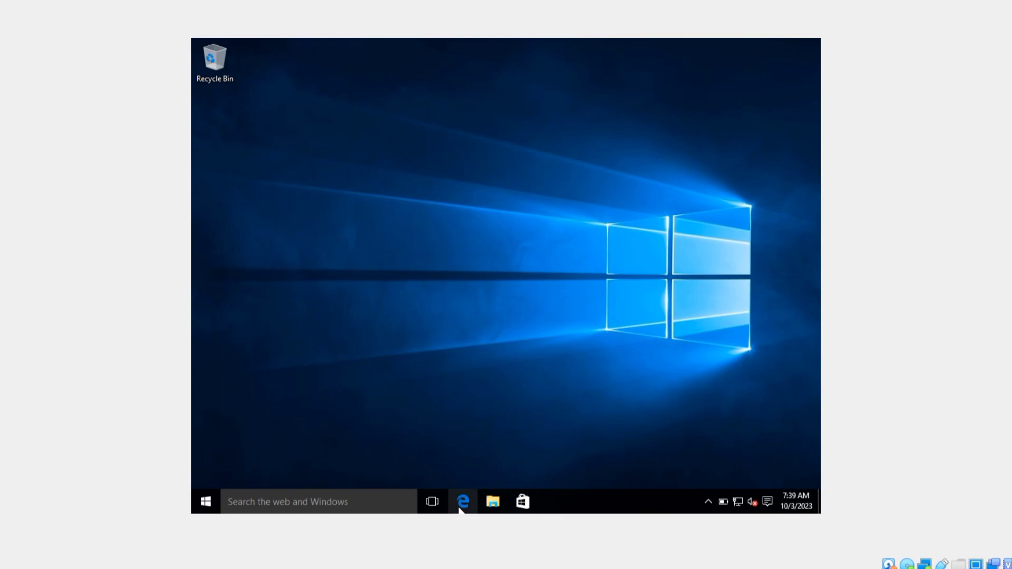
{"action": "left_click", "coordinate": [462, 505]}
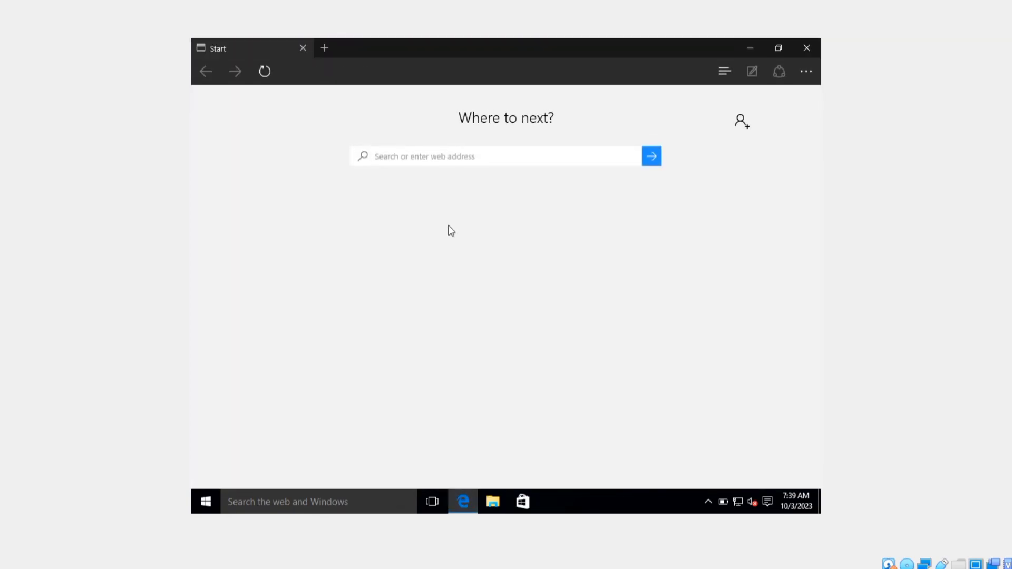
{"action": "left_click", "coordinate": [431, 154]}
{"action": "type", "text": "yosua"}
{"action": "key", "text": "Return"}
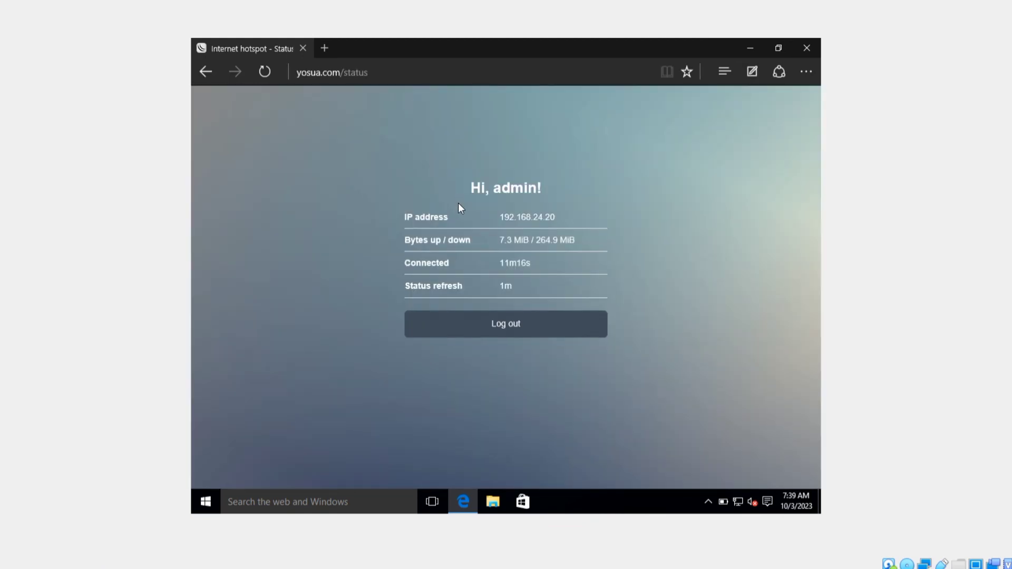
{"action": "left_click", "coordinate": [484, 326]}
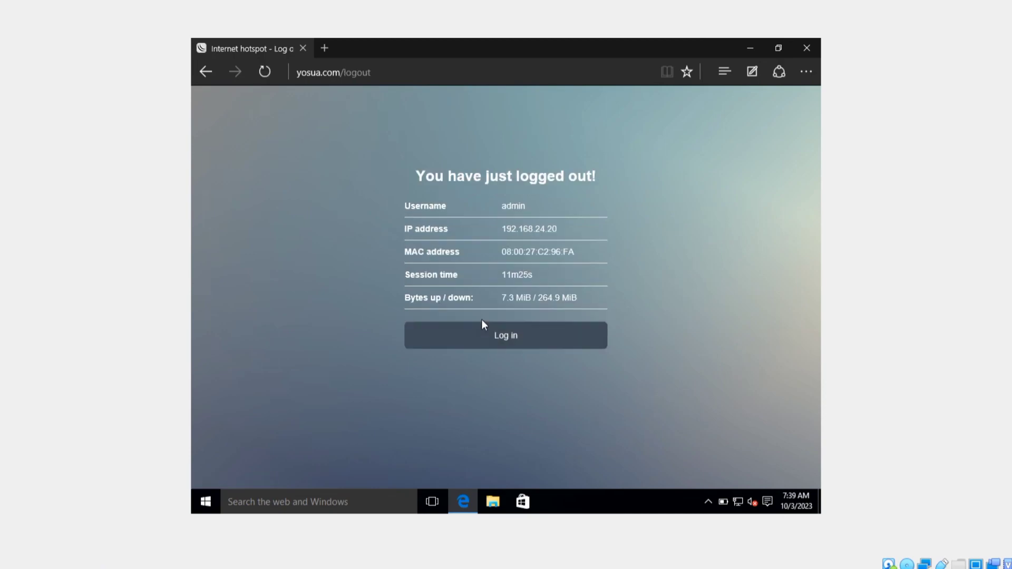
{"action": "left_click", "coordinate": [483, 338]}
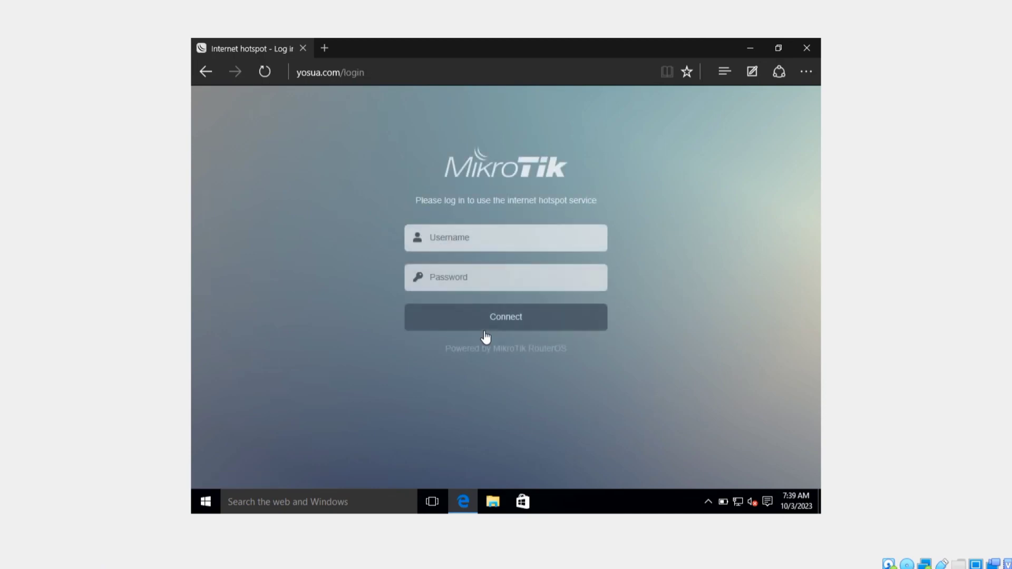
Log into the hotspot as admin with its password, then log out again.
{"action": "left_click", "coordinate": [464, 235]}
{"action": "type", "text": "admin"}
{"action": "left_click", "coordinate": [461, 275]}
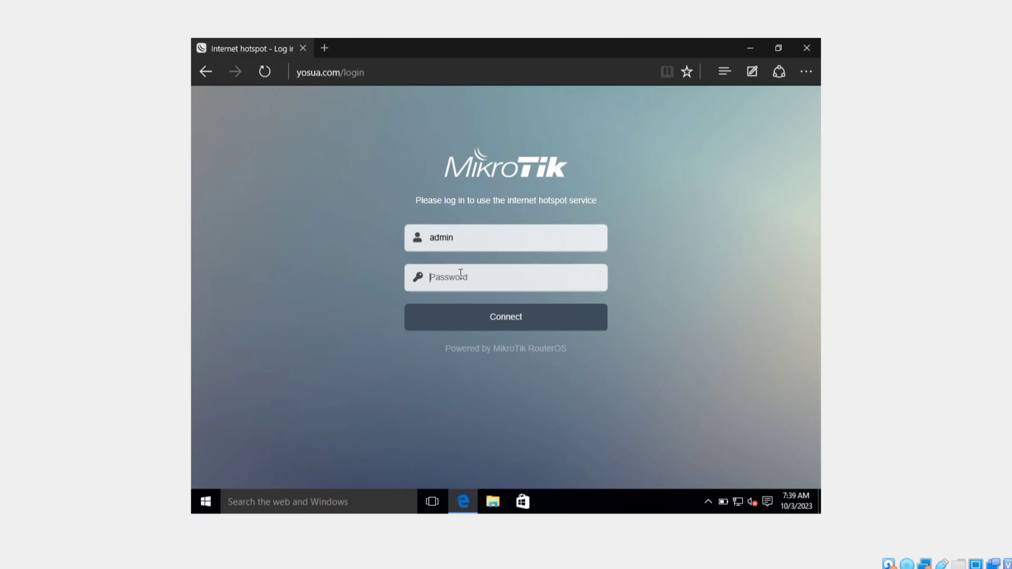
{"action": "type", "text": "a"}
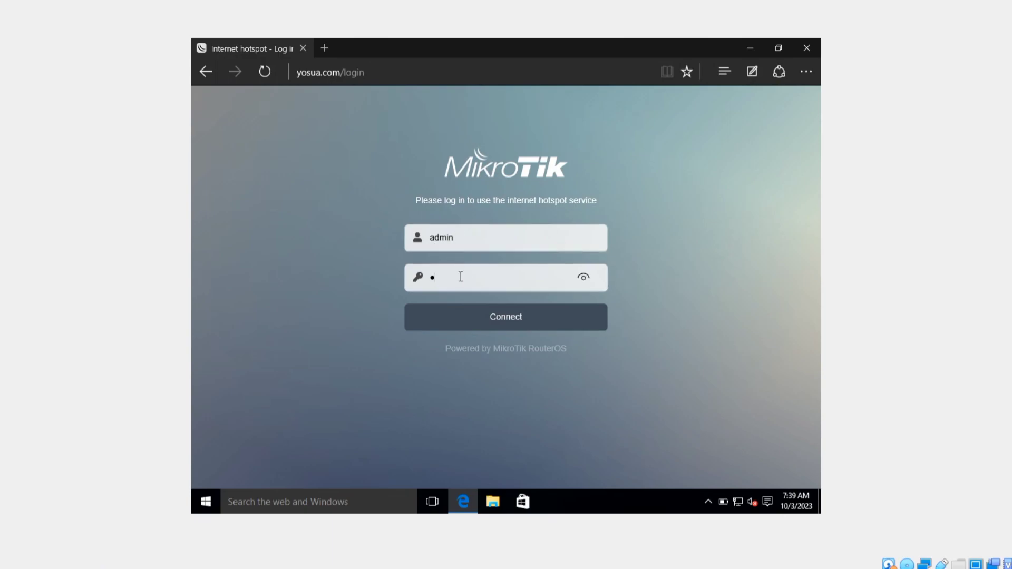
{"action": "left_click", "coordinate": [473, 315]}
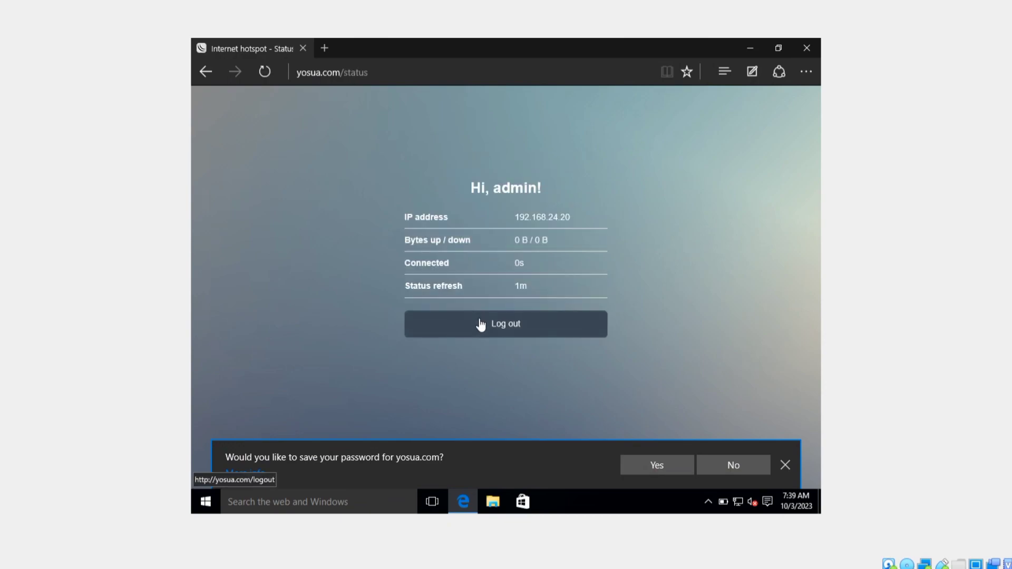
{"action": "left_click", "coordinate": [482, 328]}
{"action": "left_click", "coordinate": [484, 331]}
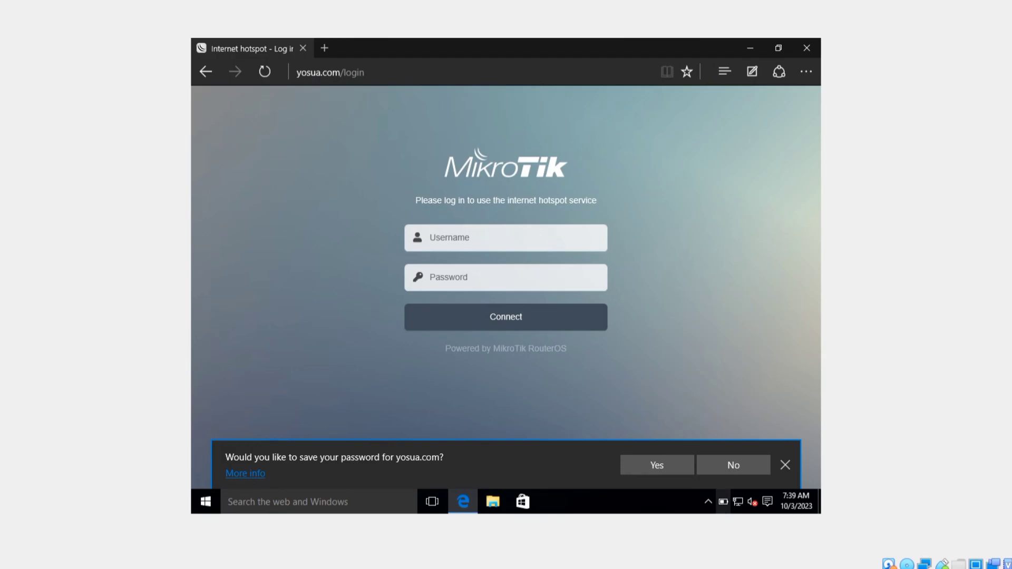
In the router console, enter /ip hotspot user and print the existing users.
{"action": "mouse_move", "coordinate": [731, 568]}
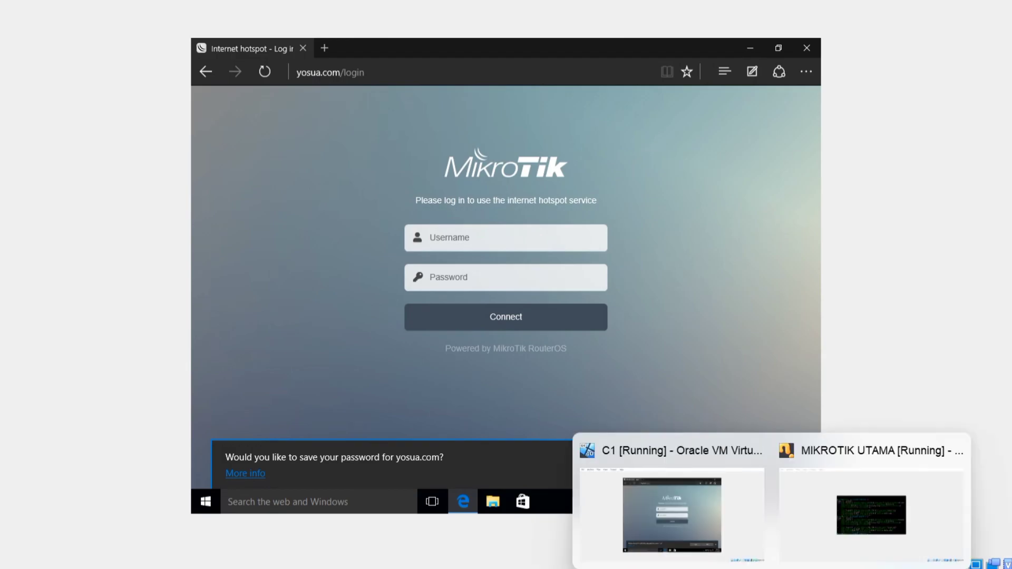
{"action": "left_click", "coordinate": [870, 497]}
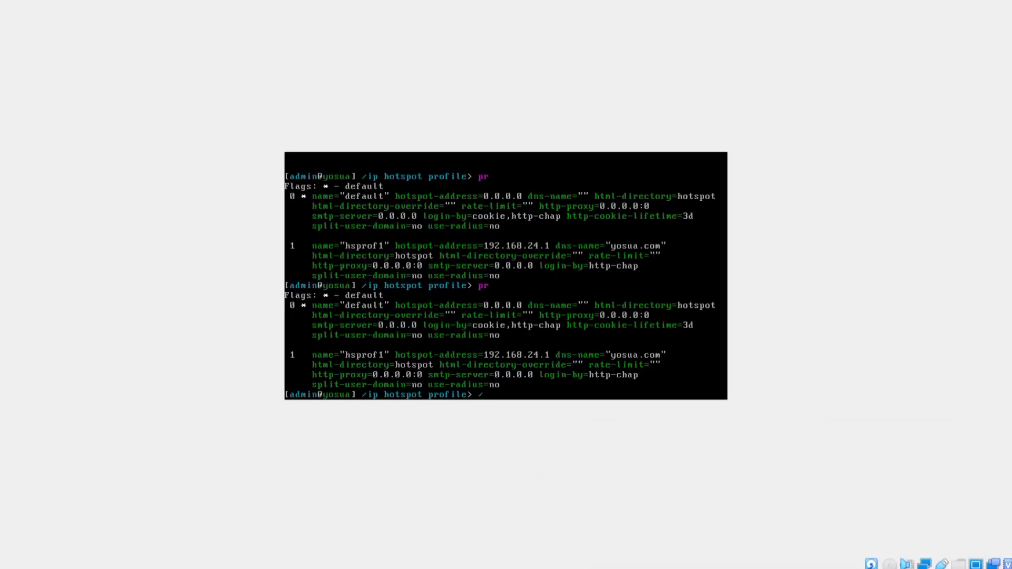
{"action": "type", "text": "/ip host"}
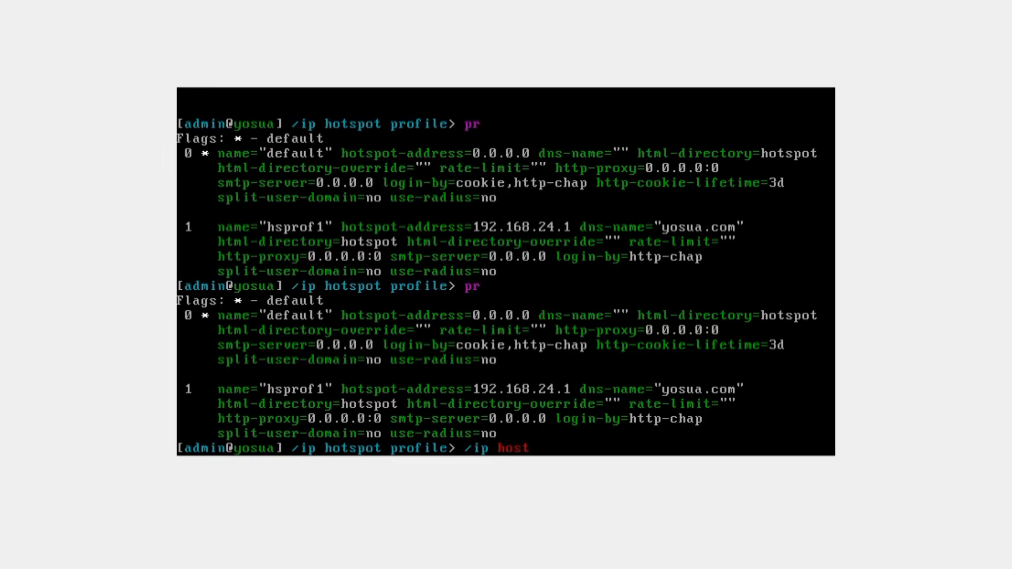
{"action": "key", "text": "BackSpace"}
{"action": "key", "text": "BackSpace"}
{"action": "key", "text": "BackSpace"}
{"action": "key", "text": "BackSpace"}
{"action": "key", "text": "BackSpace"}
{"action": "key", "text": "BackSpace"}
{"action": "key", "text": "BackSpace"}
{"action": "key", "text": "BackSpace"}
{"action": "type", "text": "/ip hotspot user"}
{"action": "key", "text": "Return"}
{"action": "type", "text": "pr"}
{"action": "key", "text": "Return"}
{"action": "type", "text": "pr"}
{"action": "key", "text": "BackSpace"}
{"action": "key", "text": "BackSpace"}
{"action": "type", "text": "print"}
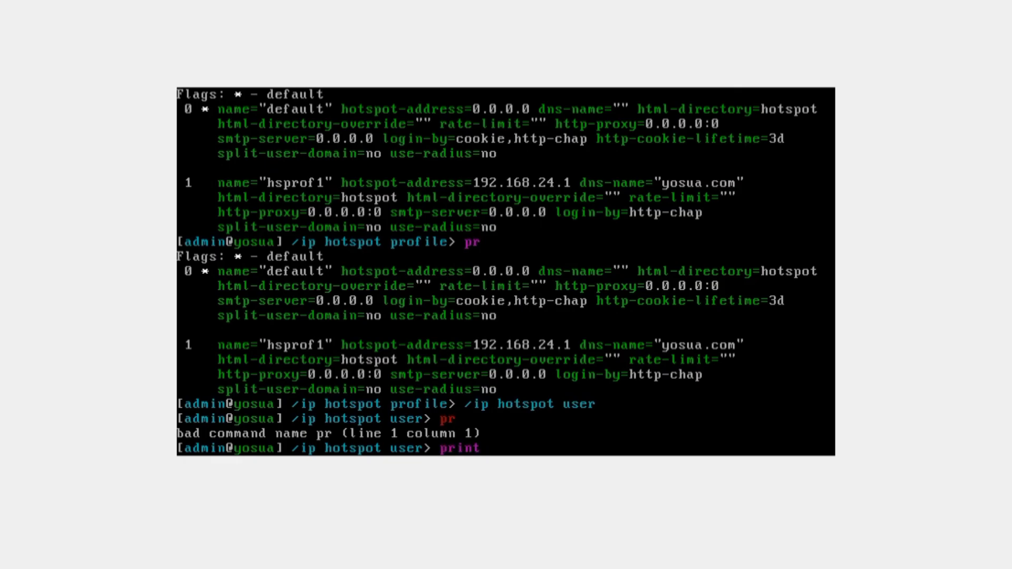
{"action": "key", "text": "Return"}
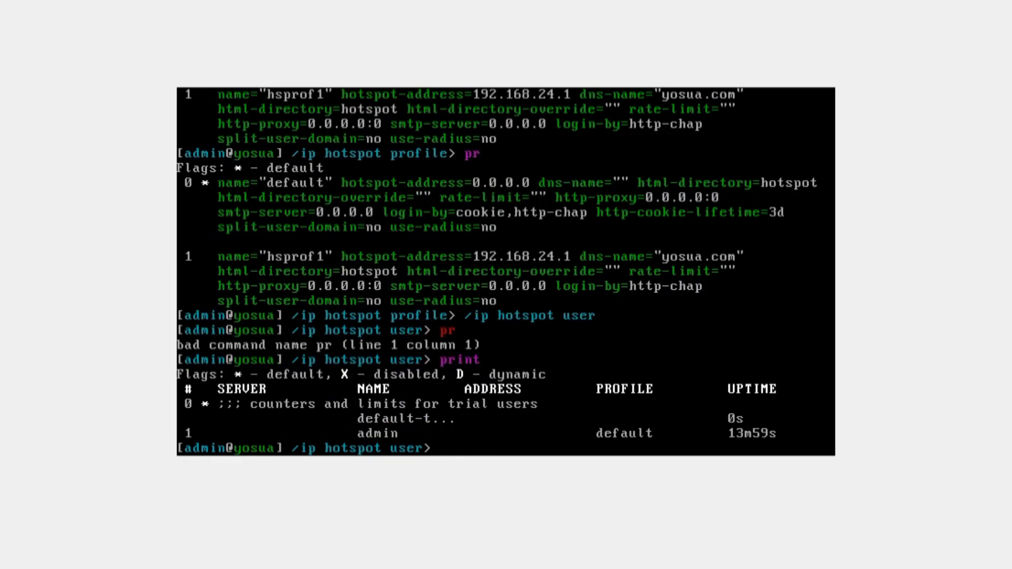
Add a new hotspot user with a name, password and disabled=no, and print to confirm.
{"action": "type", "text": "add name=yosua "}
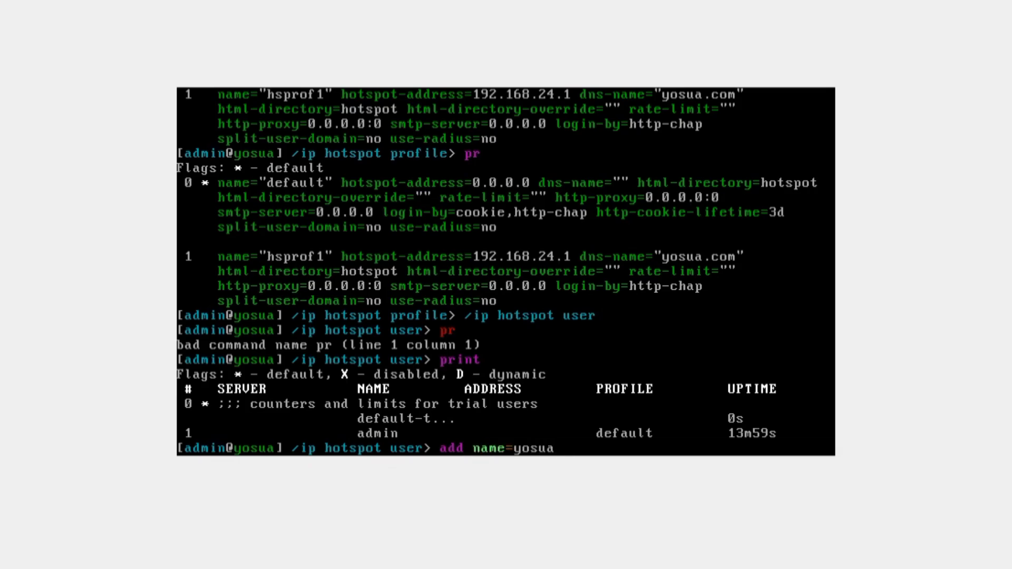
{"action": "type", "text": "pas"}
{"action": "key", "text": "Tab"}
{"action": "type", "text": "1"}
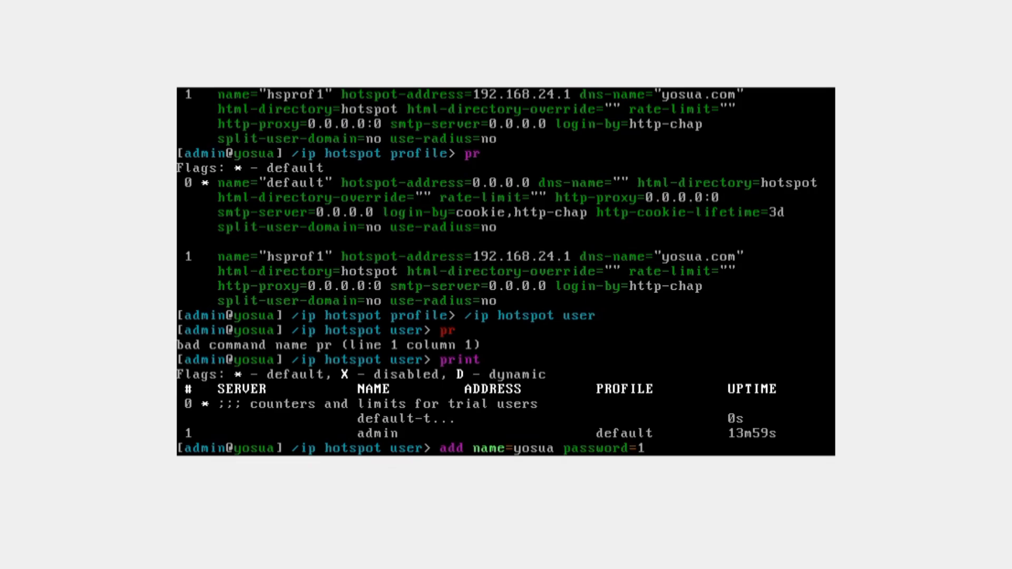
{"action": "type", "text": " dis"}
{"action": "key", "text": "Tab"}
{"action": "type", "text": "no"}
{"action": "key", "text": "Return"}
{"action": "type", "text": "print"}
{"action": "key", "text": "Return"}
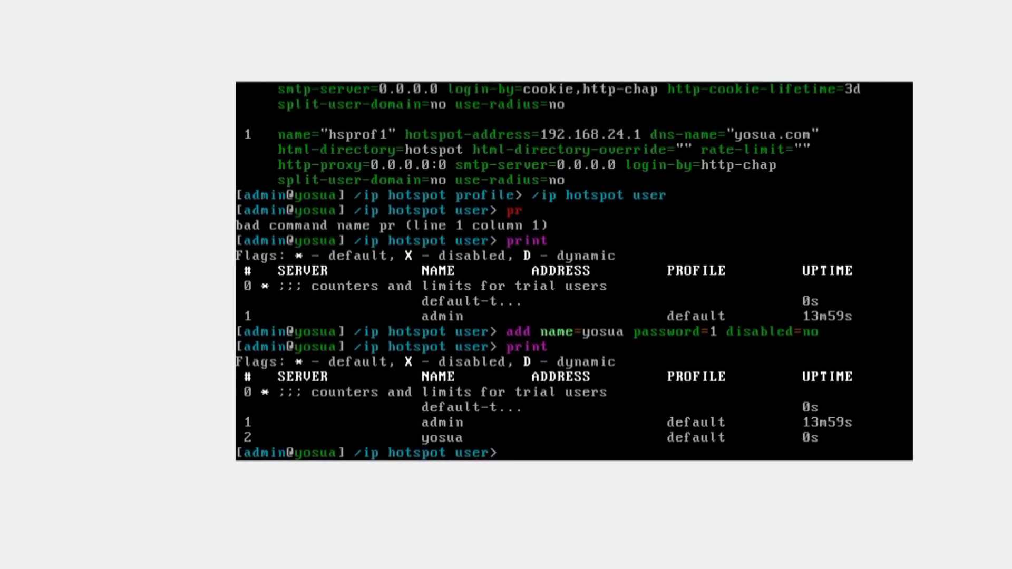
{"action": "type", "text": "ip"}
{"action": "key", "text": "BackSpace"}
{"action": "key", "text": "BackSpace"}
{"action": "type", "text": "/ip ho"}
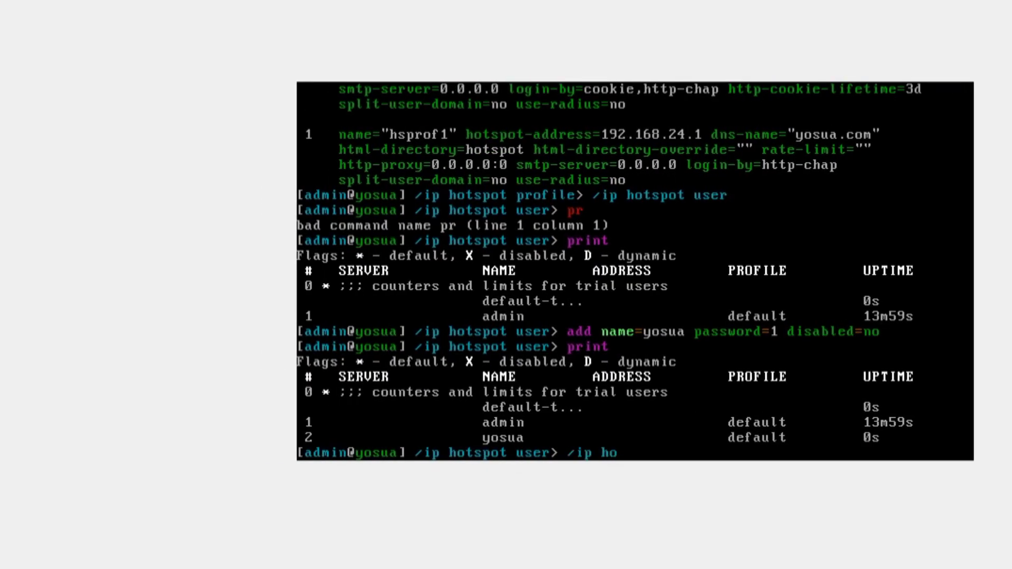
{"action": "type", "text": "tspot u"}
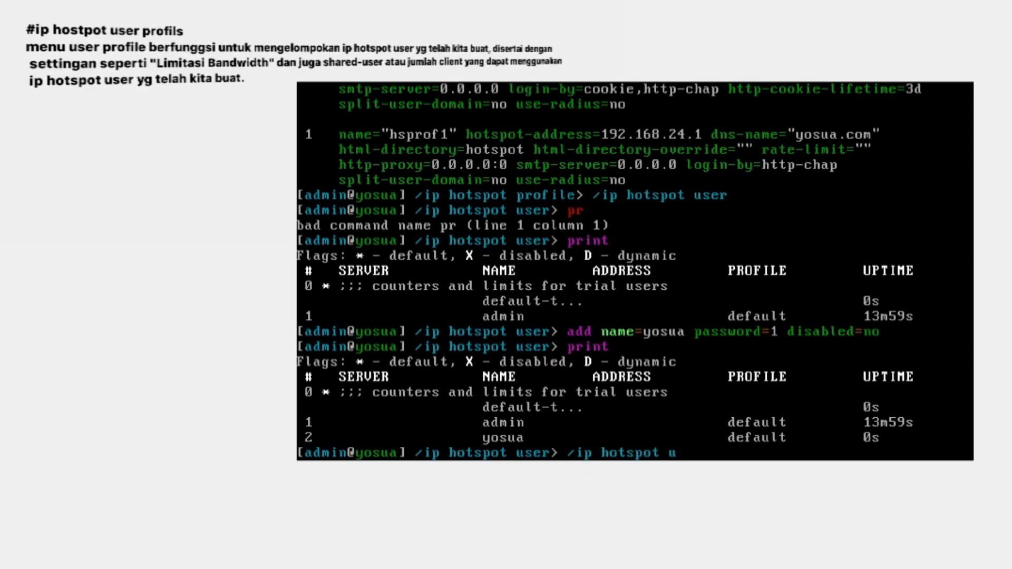
{"action": "type", "text": "ser pr"}
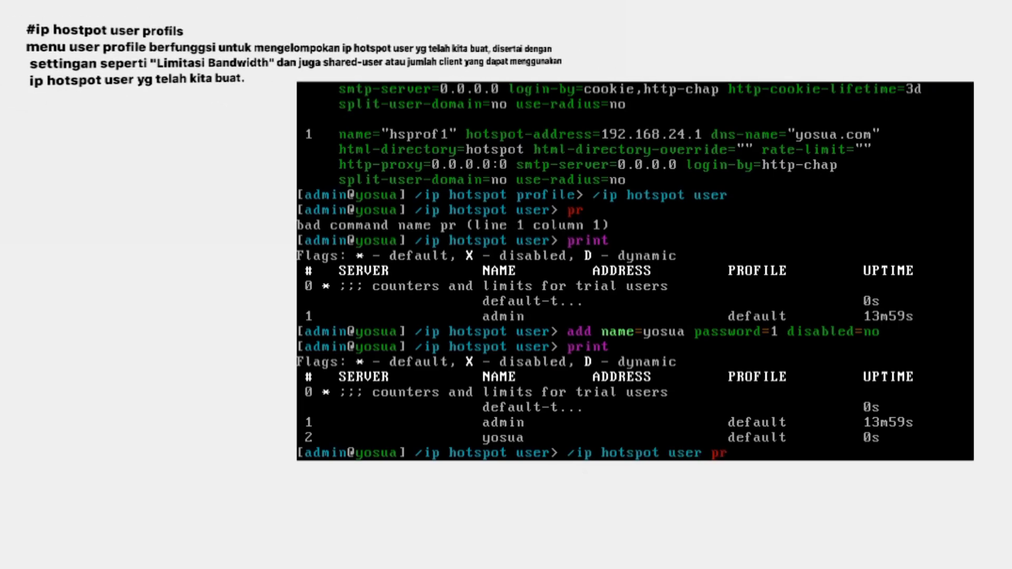
{"action": "type", "text": "ofile"}
Add user profile TKJ with shared-users=5 and rate-limit=100m/150m, printing profiles before and after.
{"action": "key", "text": "Return"}
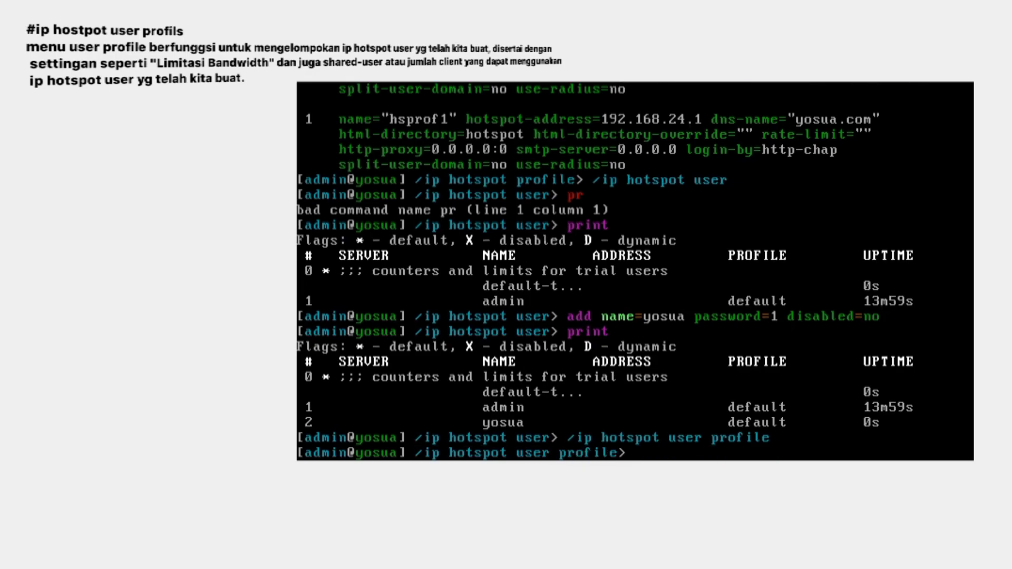
{"action": "type", "text": "pr"}
{"action": "key", "text": "Return"}
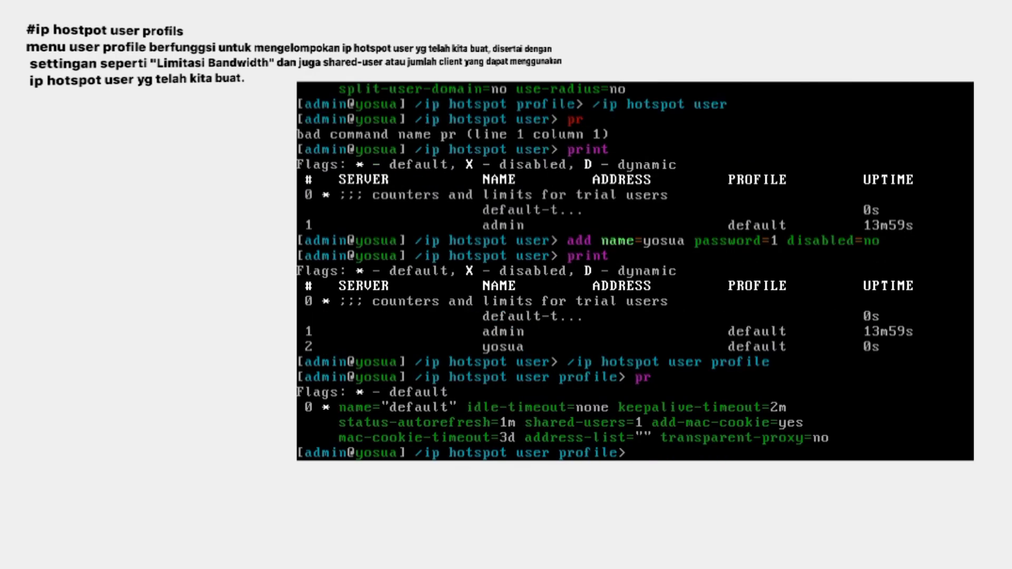
{"action": "type", "text": "add shared-users=5 "}
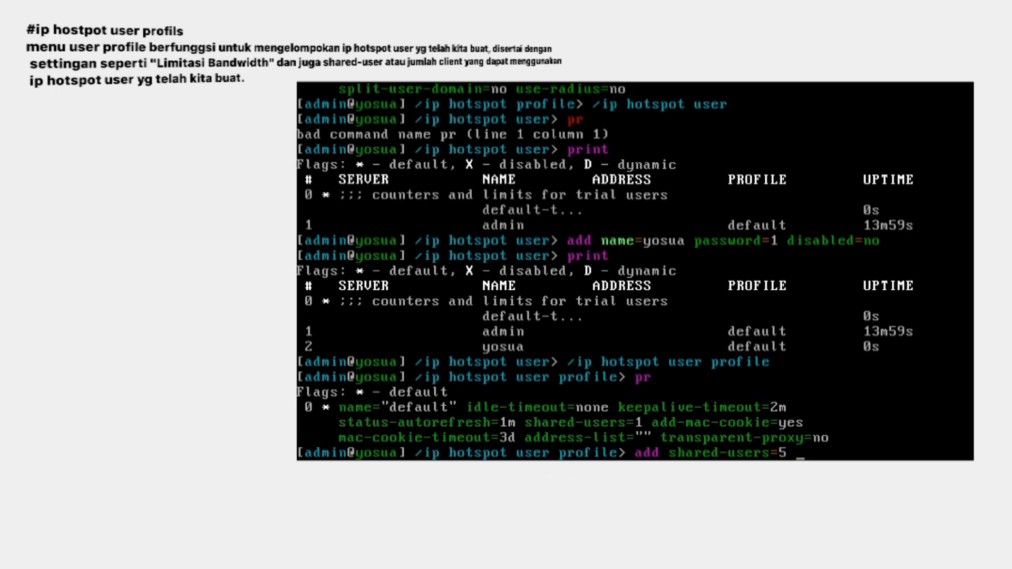
{"action": "type", "text": "rate-limit="}
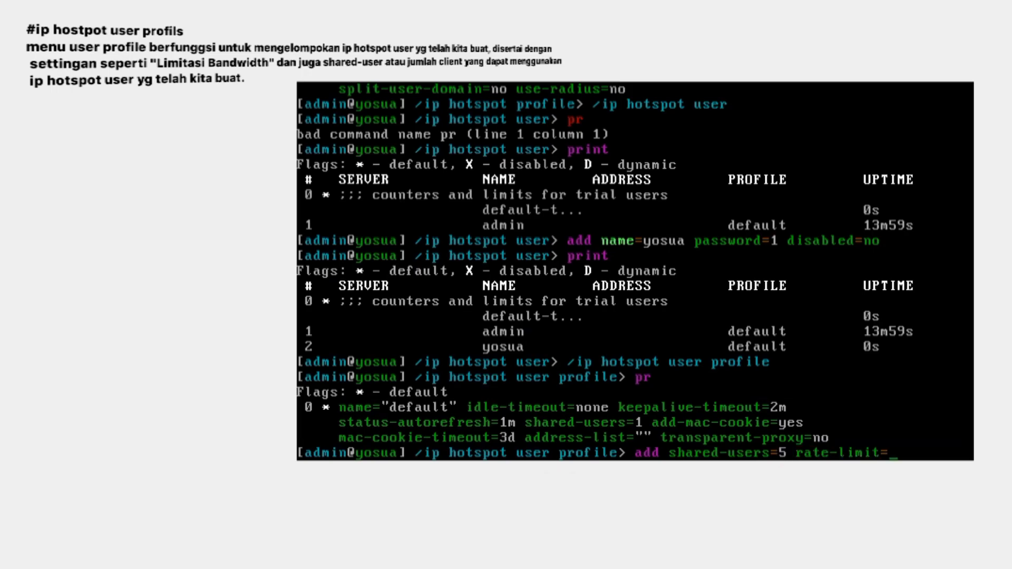
{"action": "type", "text": "100m/150"}
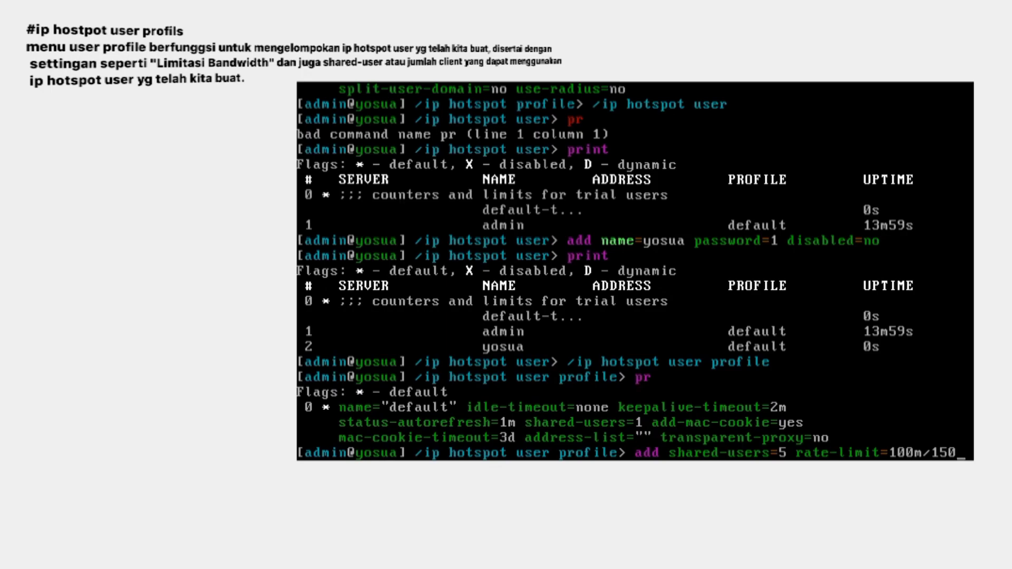
{"action": "type", "text": "m n"}
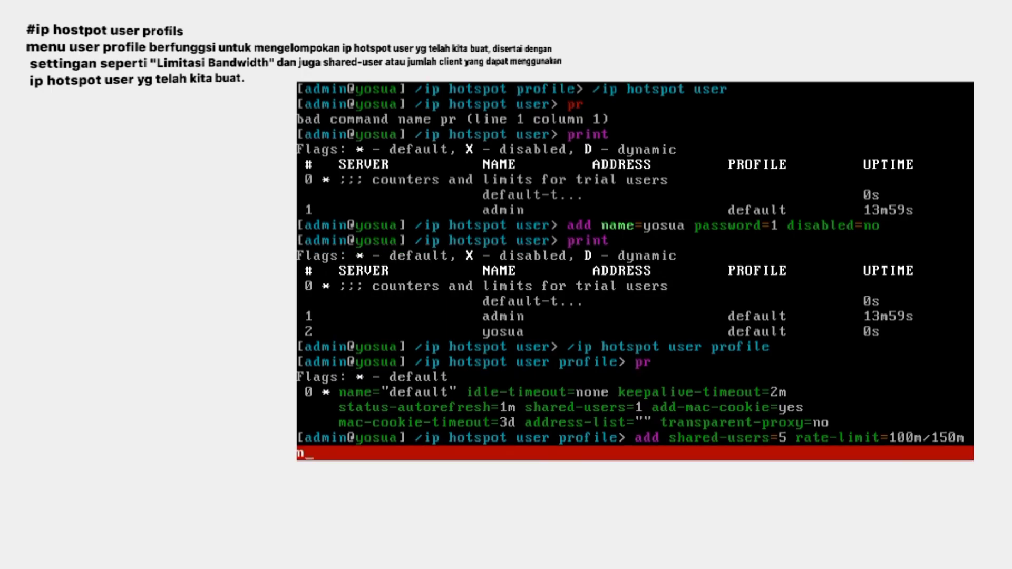
{"action": "type", "text": "ame="}
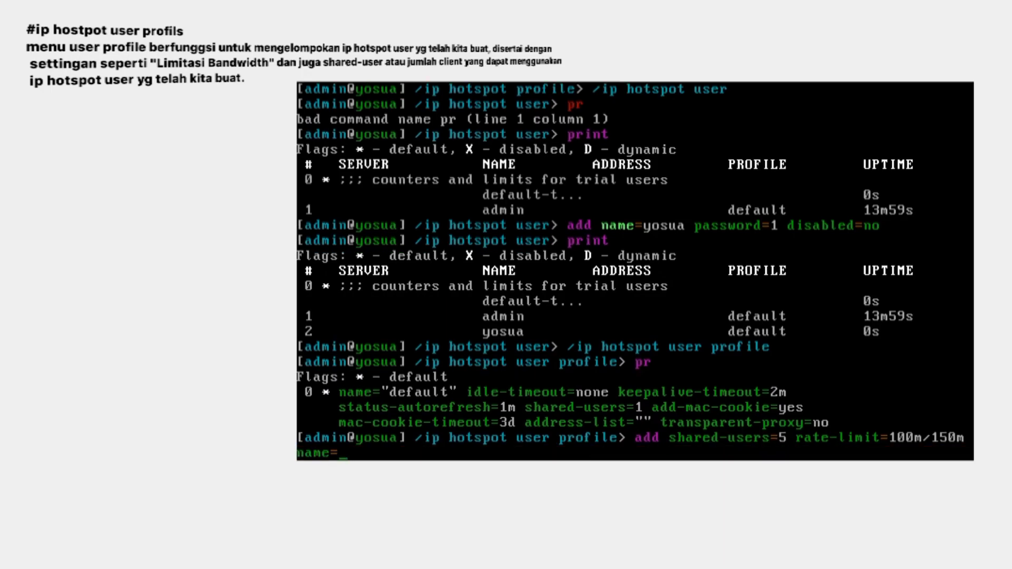
{"action": "type", "text": "TKJ"}
{"action": "key", "text": "Return"}
{"action": "type", "text": "pr"}
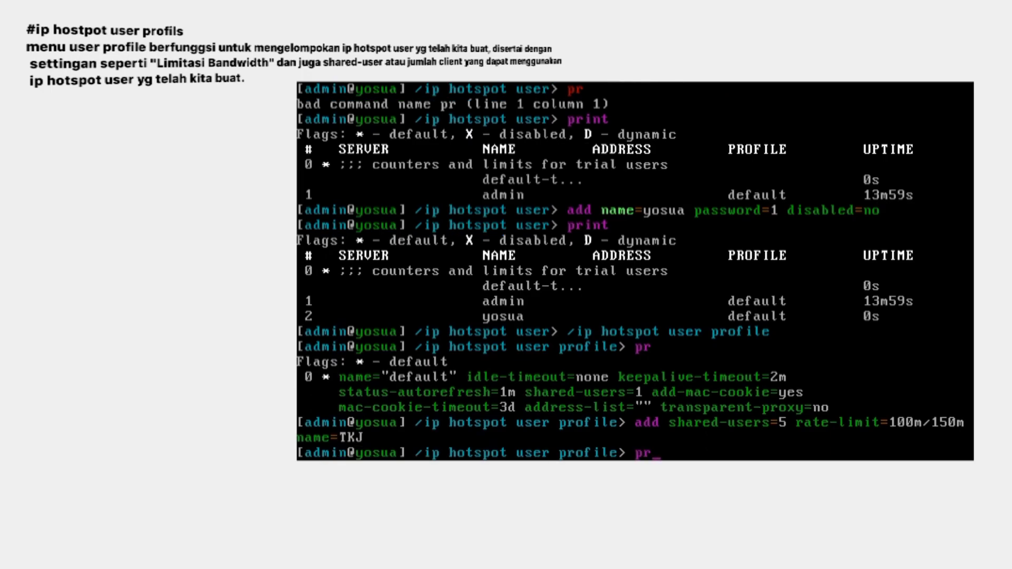
{"action": "key", "text": "Return"}
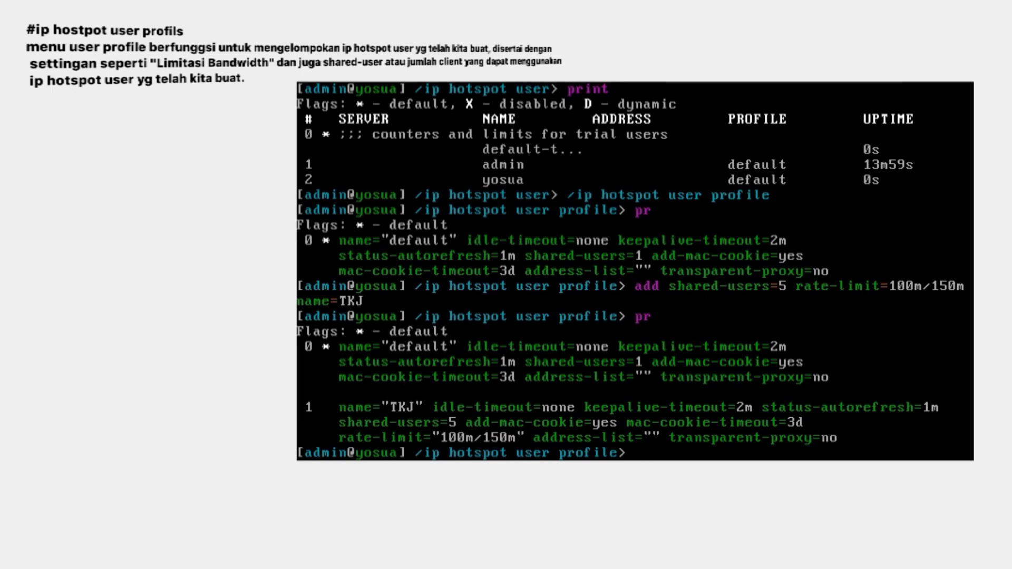
{"action": "type", "text": "/ip hotspot"}
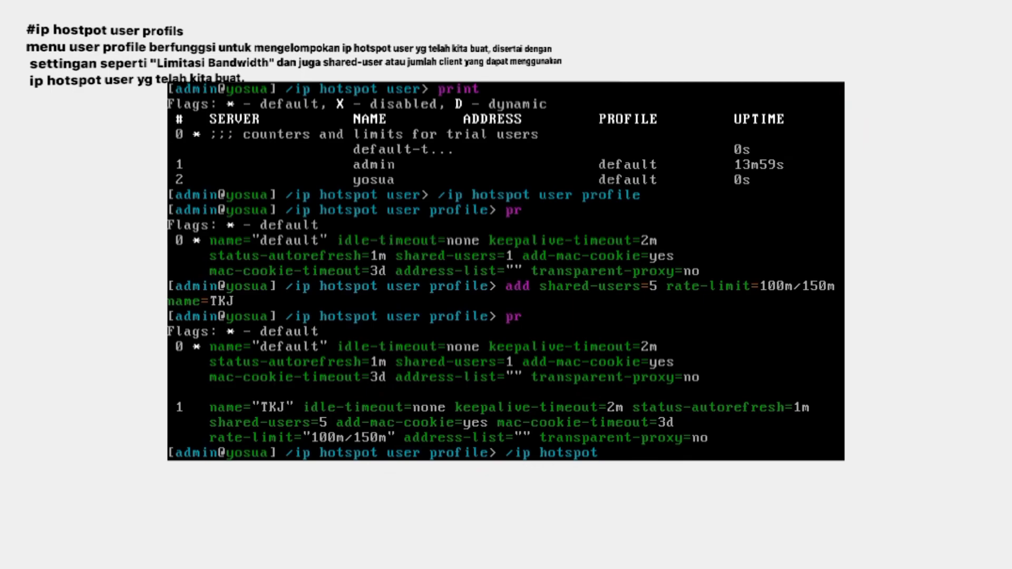
{"action": "type", "text": " user"}
List the hotspot users in the /ip hotspot user menu.
{"action": "key", "text": "Return"}
{"action": "type", "text": "pr"}
{"action": "key", "text": "Return"}
{"action": "type", "text": "print"}
{"action": "key", "text": "Return"}
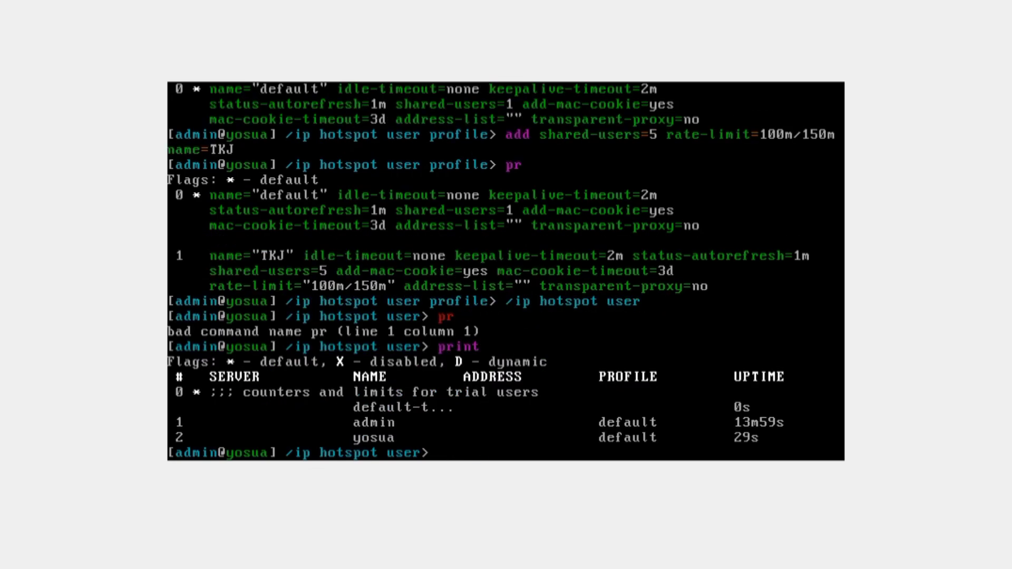
Change user 2's profile from default to TKJ, save, and print the users to confirm.
{"action": "type", "text": "edit 2"}
{"action": "key", "text": "Return"}
{"action": "key", "text": "Tab"}
{"action": "key", "text": "Tab"}
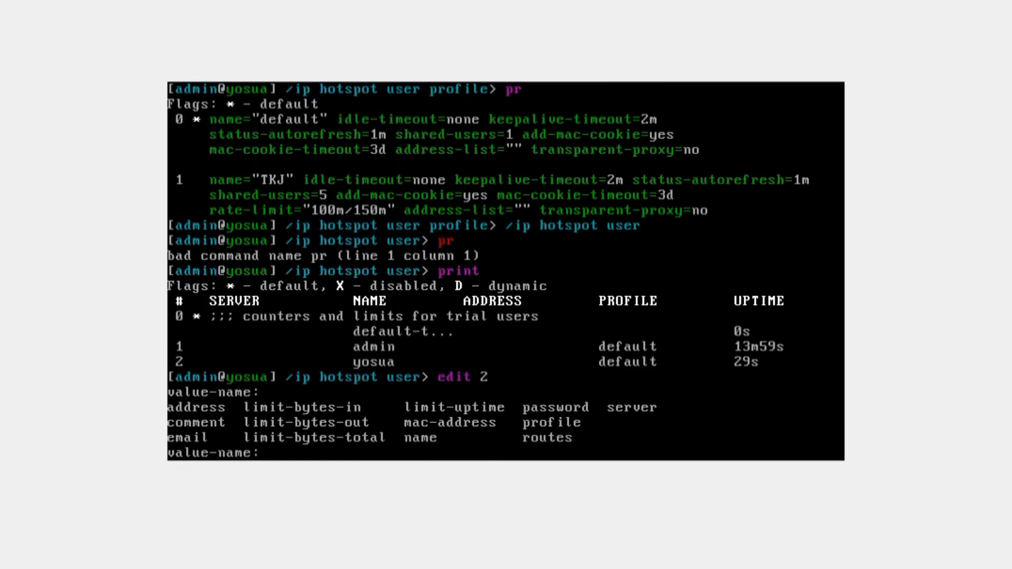
{"action": "type", "text": "profile"}
{"action": "key", "text": "Return"}
{"action": "key", "text": "End"}
{"action": "key", "text": "BackSpace"}
{"action": "key", "text": "BackSpace"}
{"action": "key", "text": "BackSpace"}
{"action": "key", "text": "BackSpace"}
{"action": "key", "text": "BackSpace"}
{"action": "key", "text": "BackSpace"}
{"action": "key", "text": "BackSpace"}
{"action": "type", "text": "TKJ"}
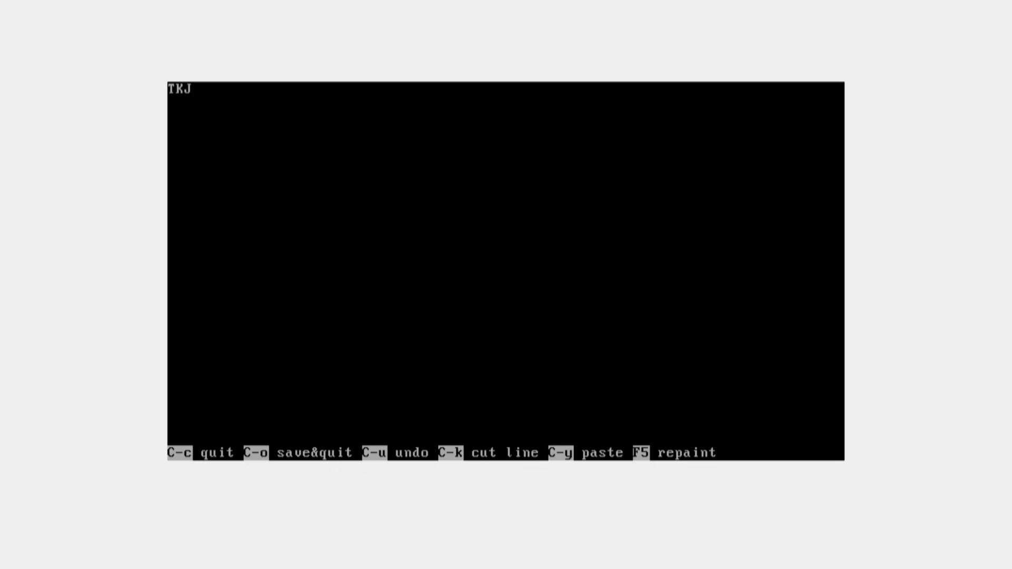
{"action": "key", "text": "ctrl+o"}
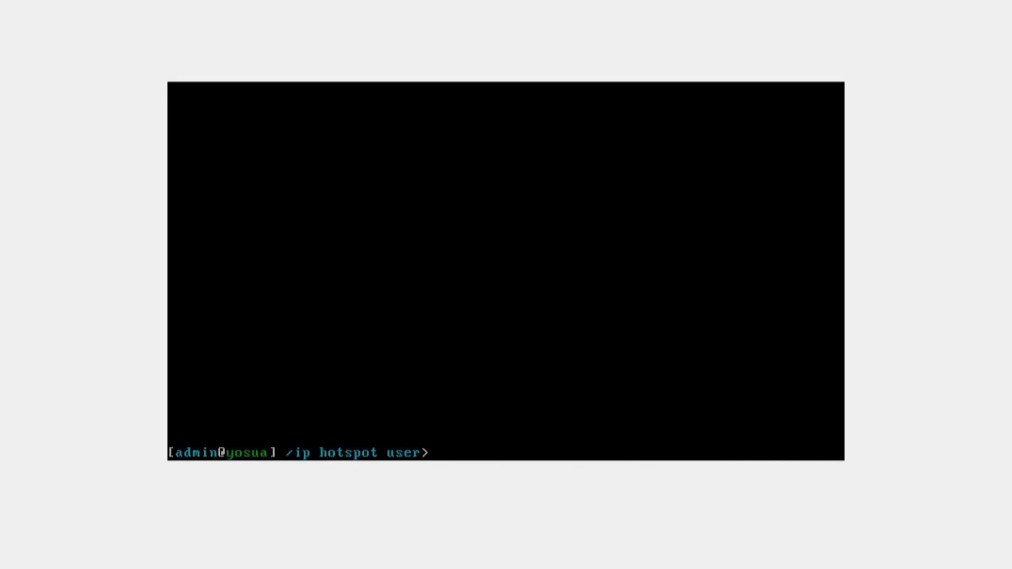
{"action": "type", "text": "print"}
{"action": "key", "text": "Return"}
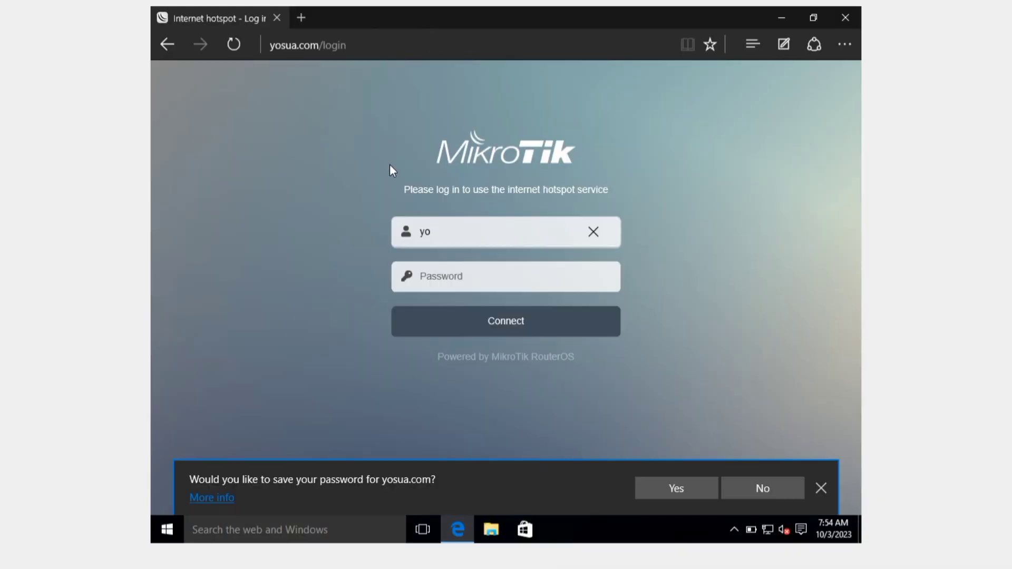
Log in to the hotspot page with the new user's username and password.
{"action": "type", "text": "sua"}
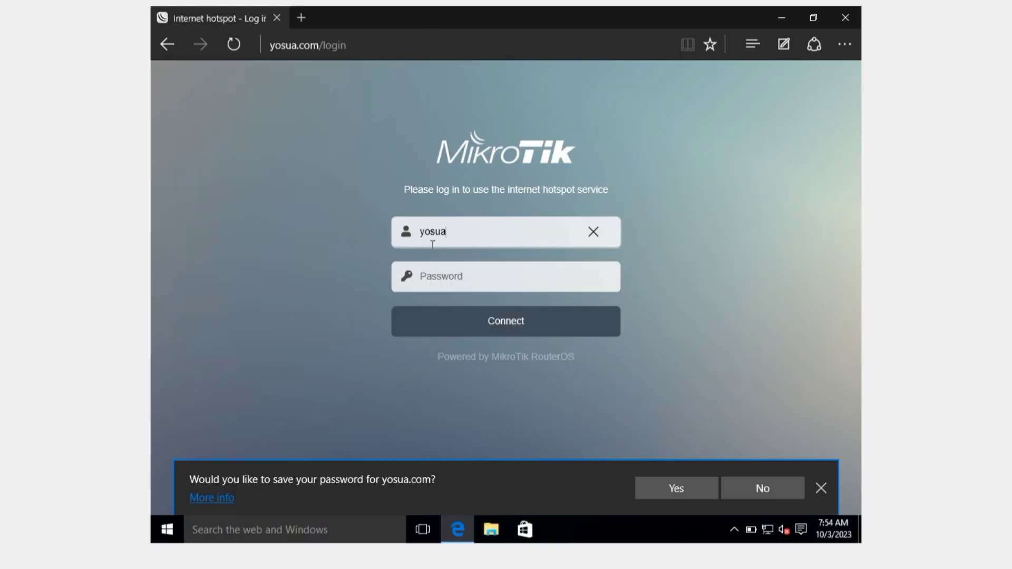
{"action": "left_click", "coordinate": [441, 276]}
{"action": "type", "text": "y"}
{"action": "left_click", "coordinate": [450, 318]}
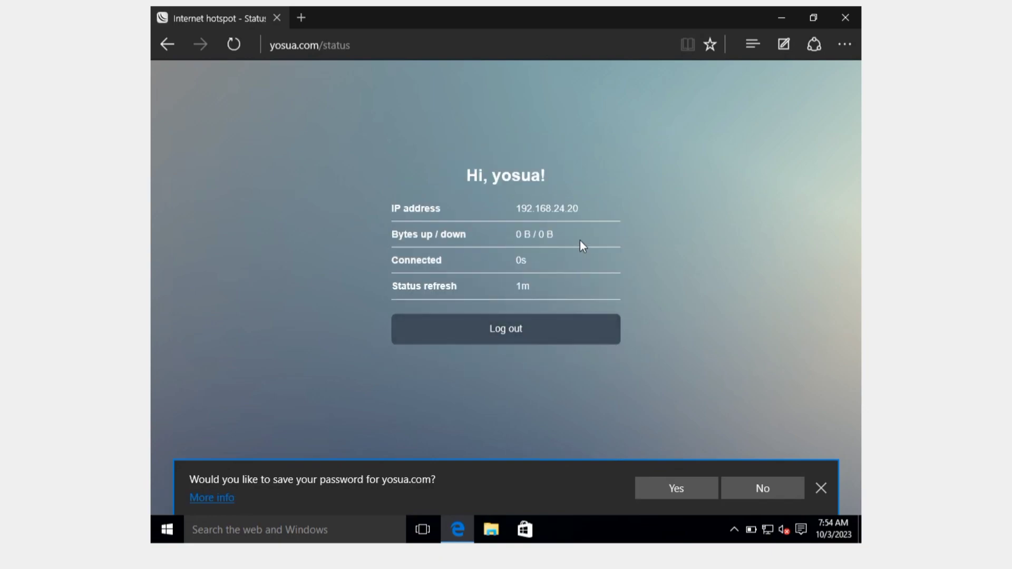
In a new Edge tab, search Bing for yt and open YouTube.
{"action": "left_click", "coordinate": [305, 15]}
{"action": "type", "text": "yo"}
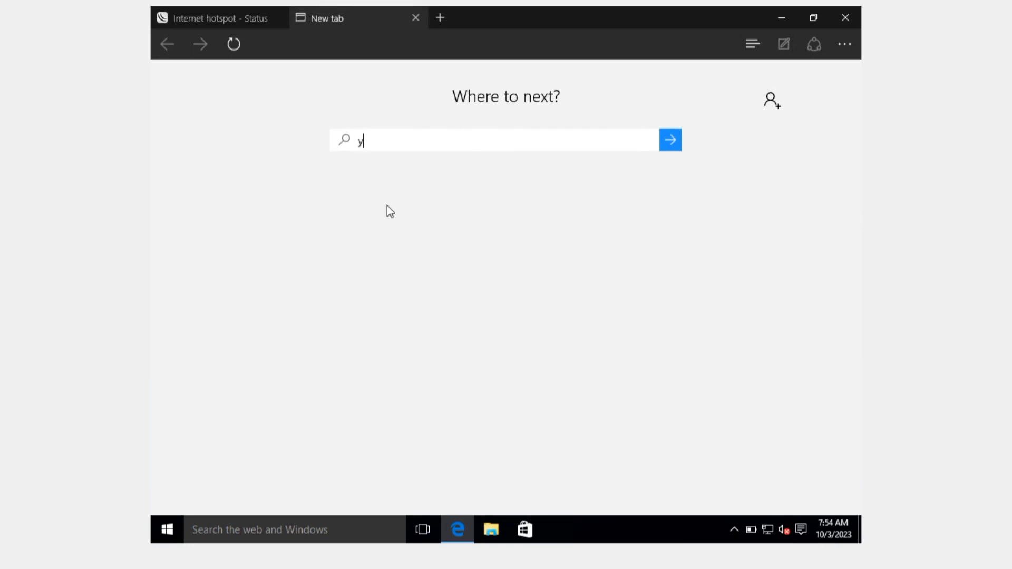
{"action": "key", "text": "Return"}
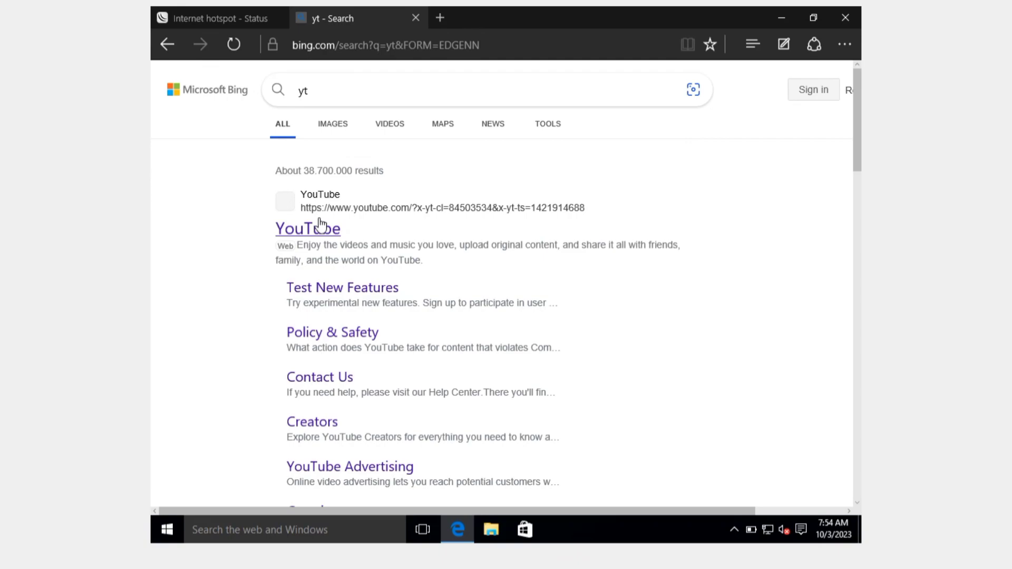
{"action": "left_click", "coordinate": [320, 226]}
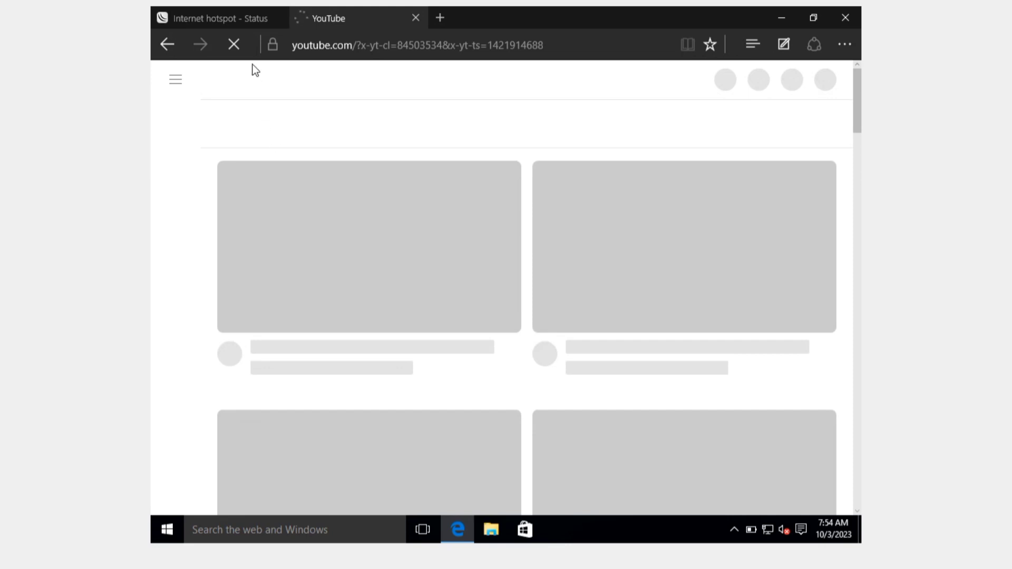
Refresh the hotspot Status tab to show 808.9 KiB / 20.8 MiB used.
{"action": "left_click", "coordinate": [251, 24]}
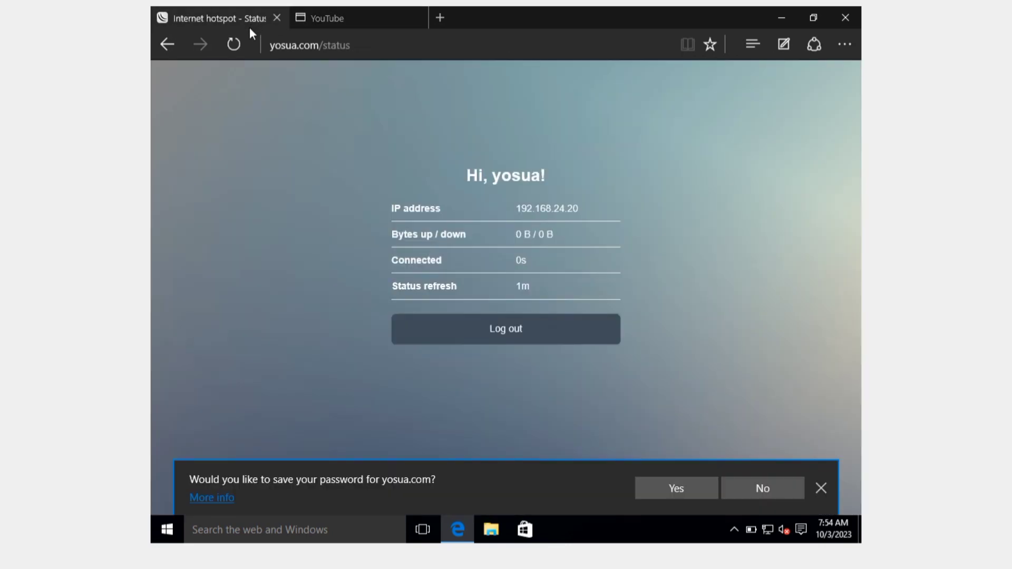
{"action": "left_click", "coordinate": [234, 45]}
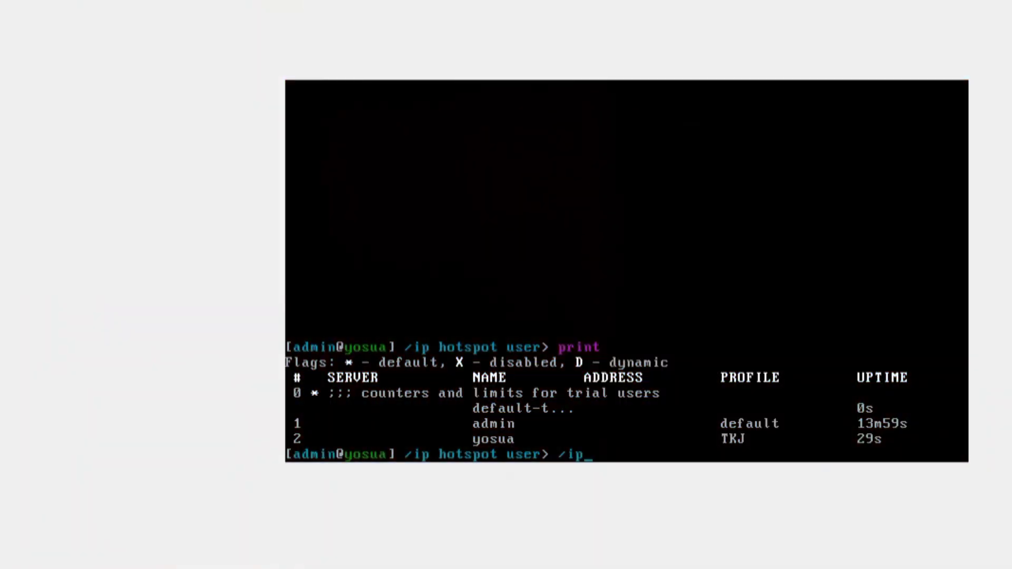
{"action": "type", "text": "hotspot user> /ip hotspo host"}
List the connected hotspot hosts.
{"action": "key", "text": "Return"}
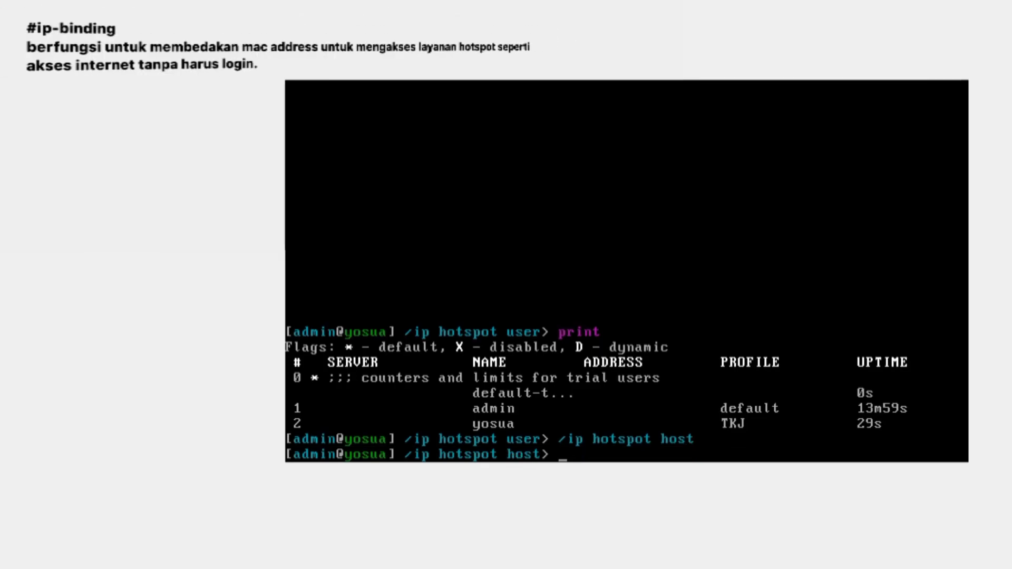
{"action": "type", "text": "pr"}
{"action": "key", "text": "Return"}
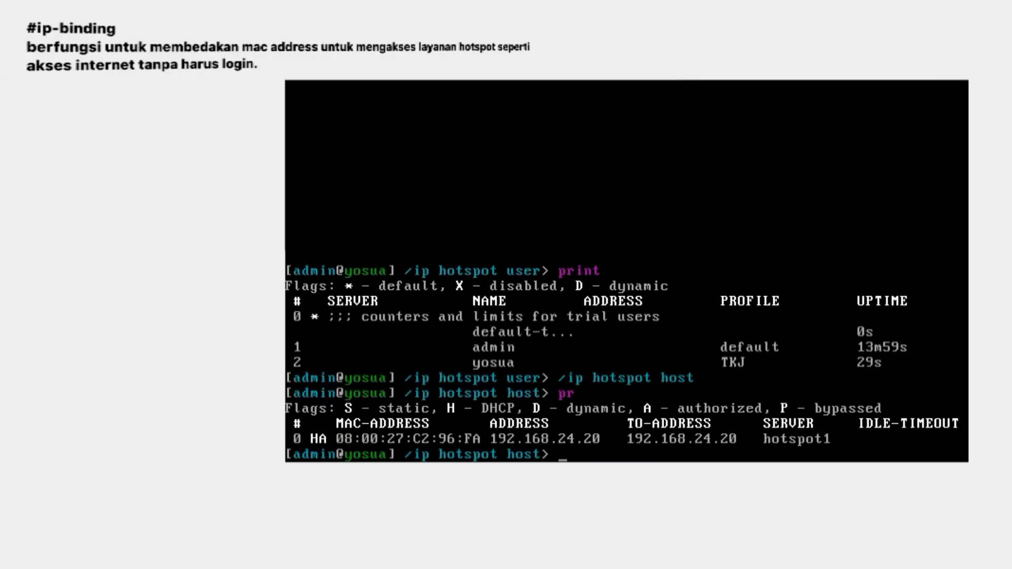
Enter the /ip hotspot ip-binding menu, fixing the misspelled 'ip-banding'.
{"action": "type", "text": "/ip hotsp"}
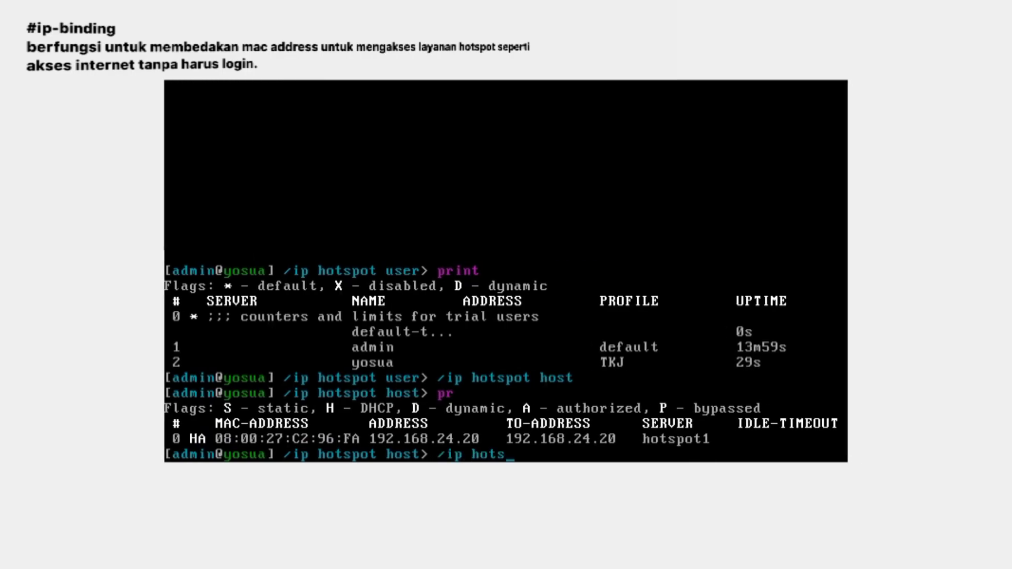
{"action": "type", "text": "ot ip-banding"}
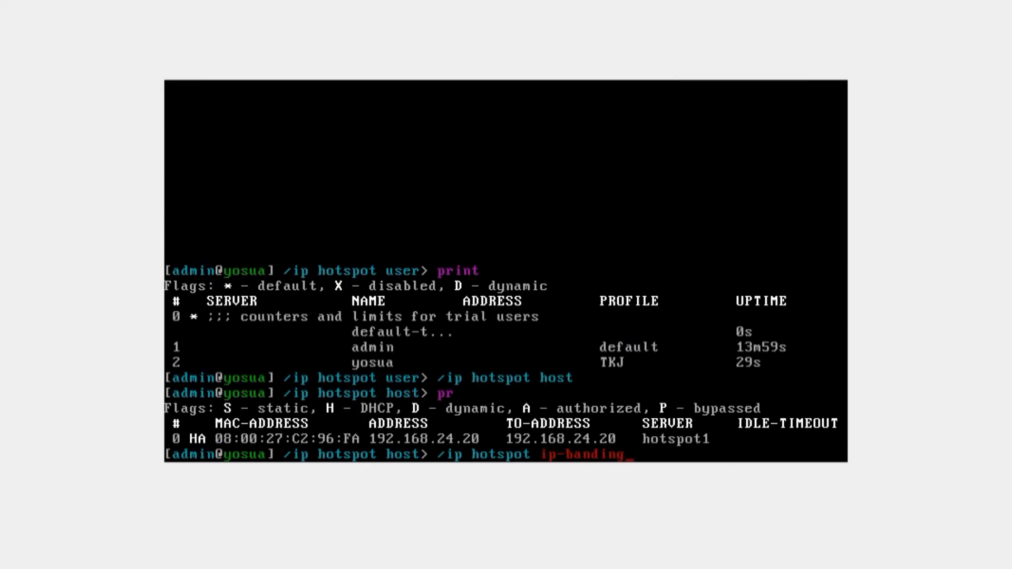
{"action": "key", "text": "Return"}
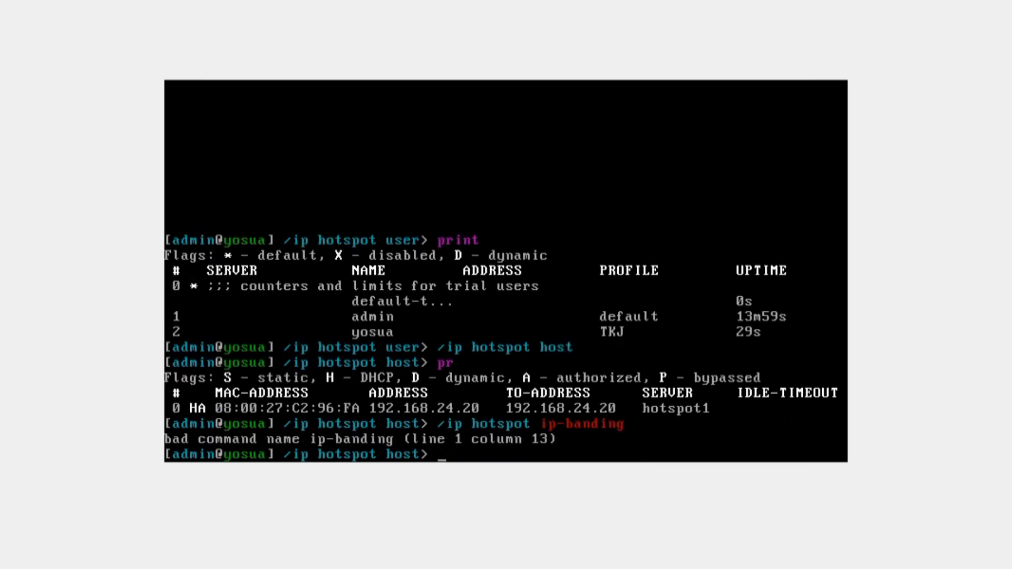
{"action": "key", "text": "Up"}
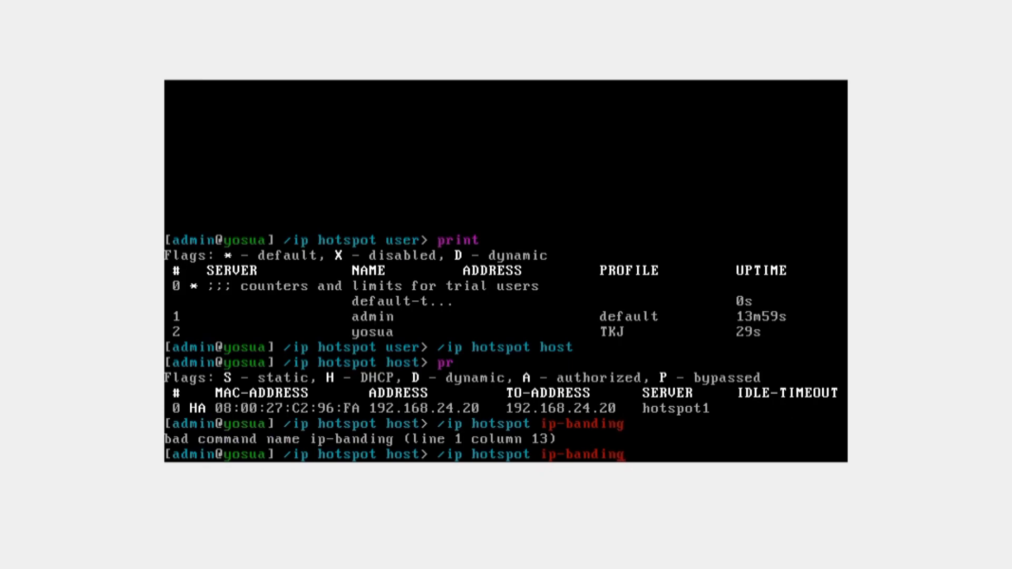
{"action": "key", "text": "Left"}
{"action": "key", "text": "BackSpace"}
{"action": "type", "text": "i"}
{"action": "key", "text": "Return"}
Add a bypass binding: MAC 08:00:27:C2:96:FA, address 192.168.24.20, to-address 192.168.24.2.
{"action": "type", "text": "add ma"}
{"action": "key", "text": "Tab"}
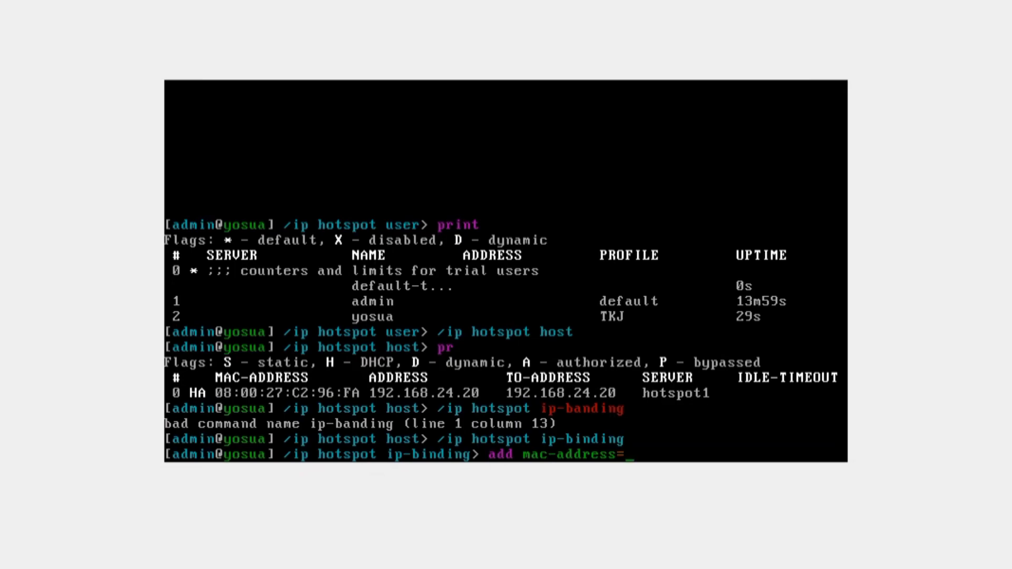
{"action": "type", "text": "08:00:27:"}
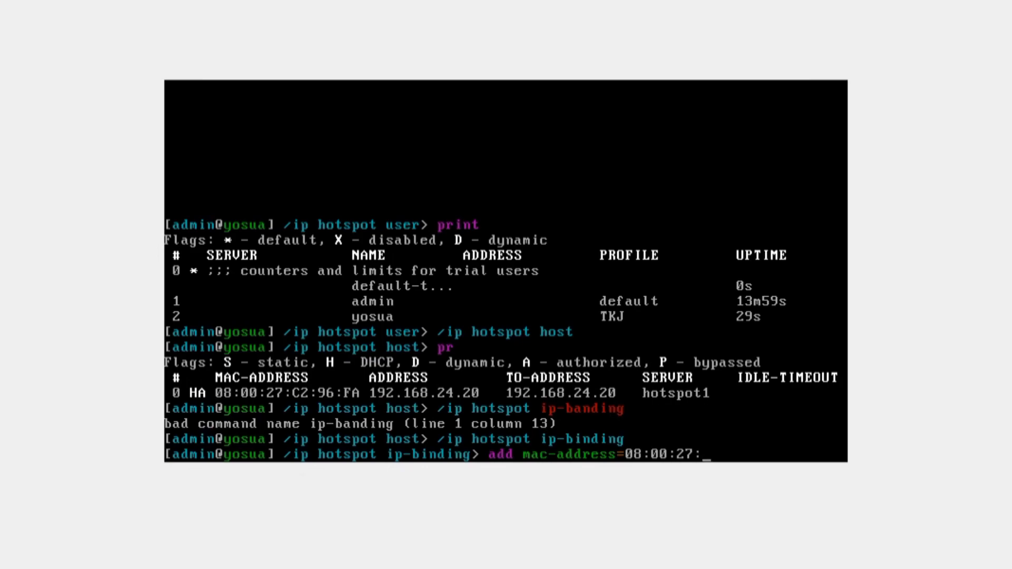
{"action": "type", "text": "C2:96:FA ad"}
{"action": "key", "text": "Tab"}
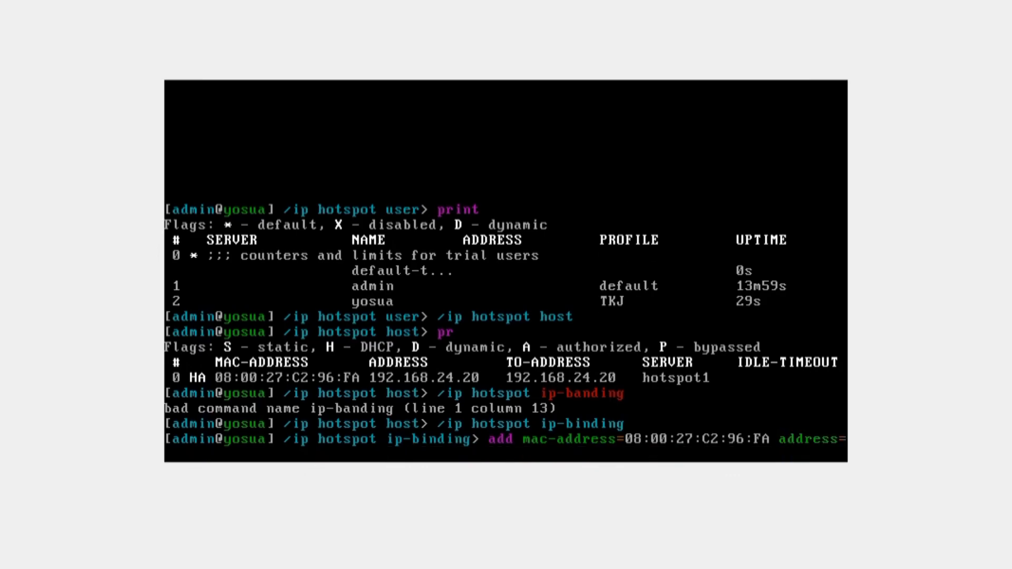
{"action": "type", "text": "192.168.24.2"}
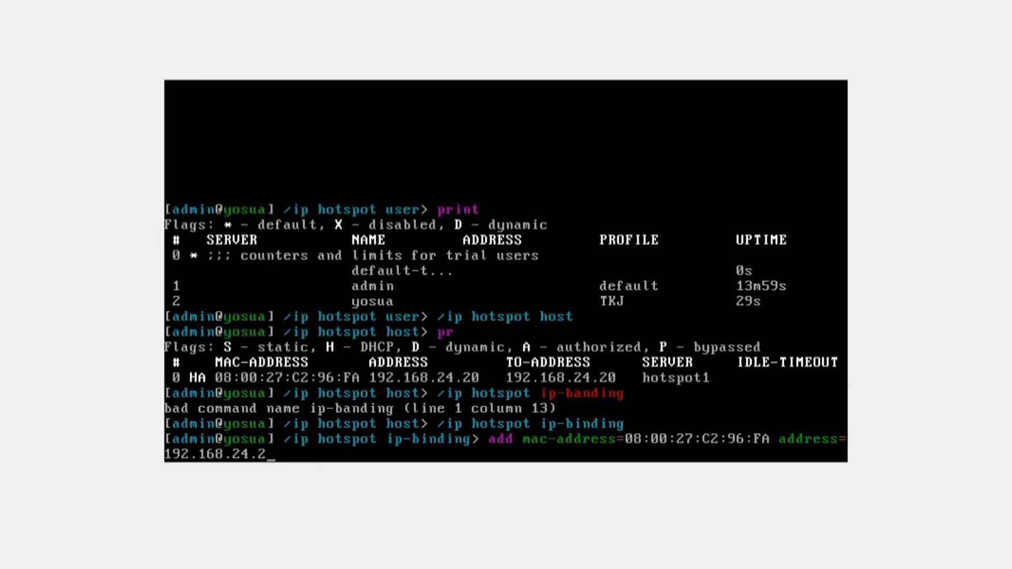
{"action": "type", "text": "0 t"}
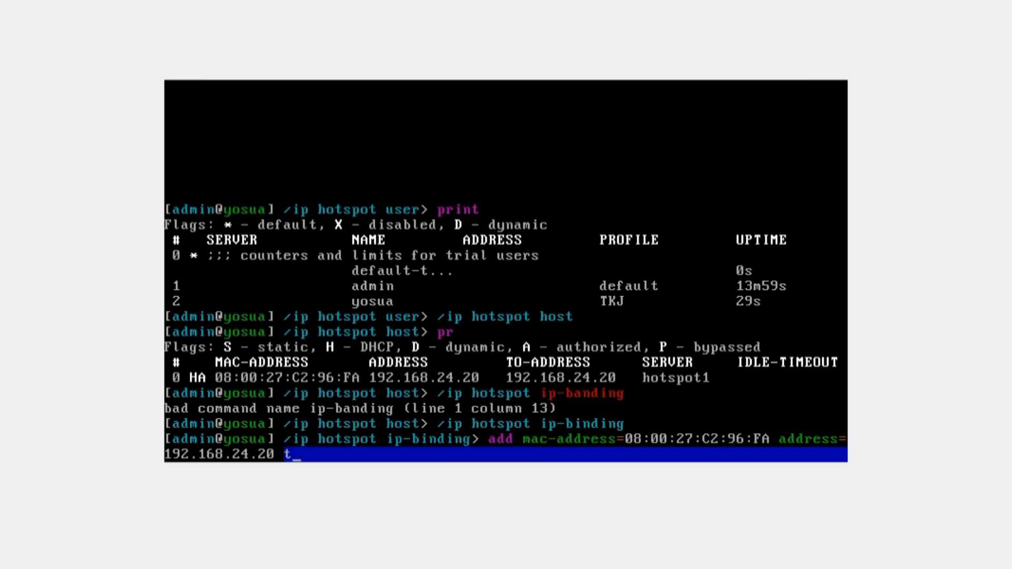
{"action": "type", "text": "o"}
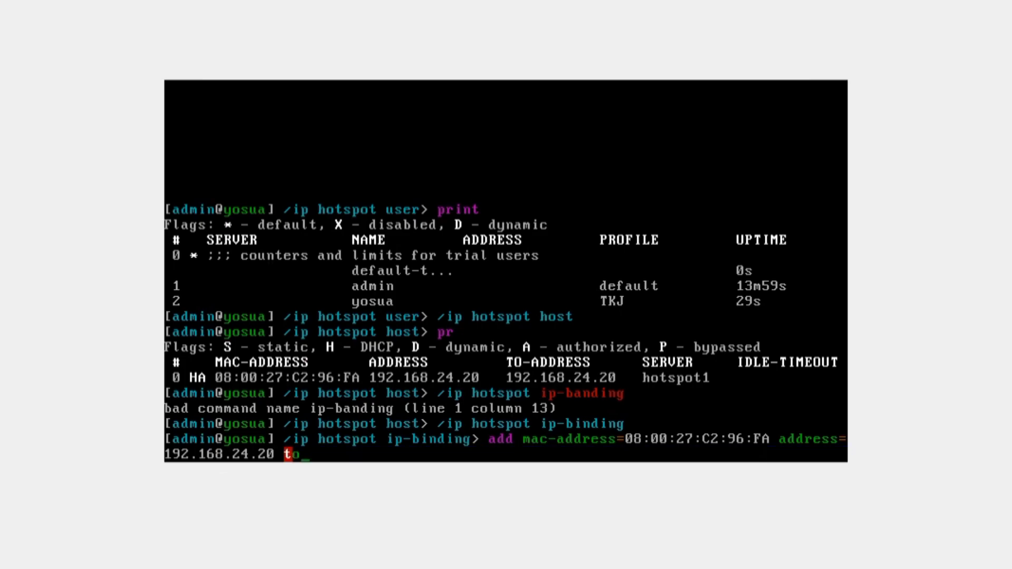
{"action": "key", "text": "Tab"}
{"action": "type", "text": "192.168"}
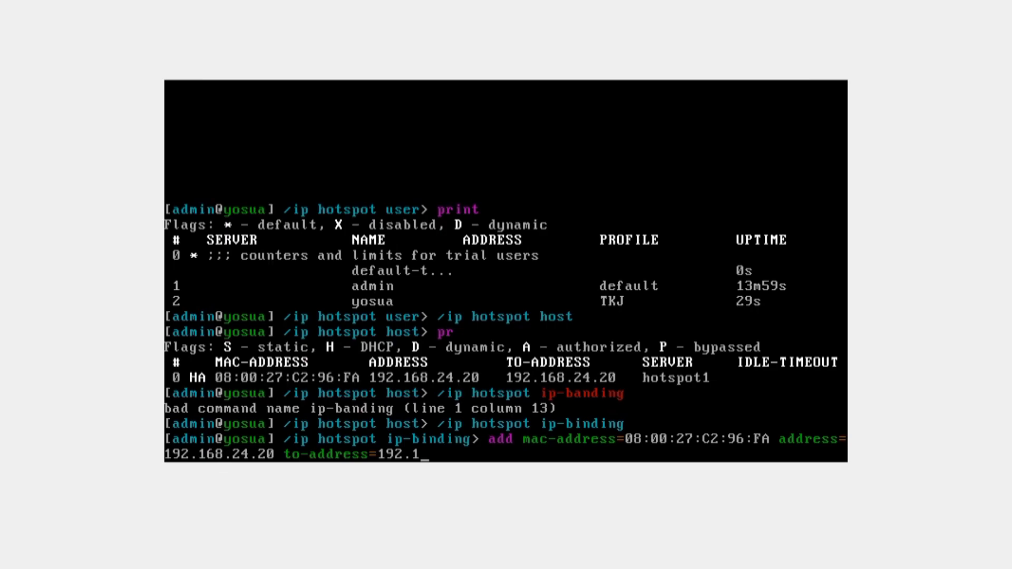
{"action": "type", "text": ".24.2 ty"}
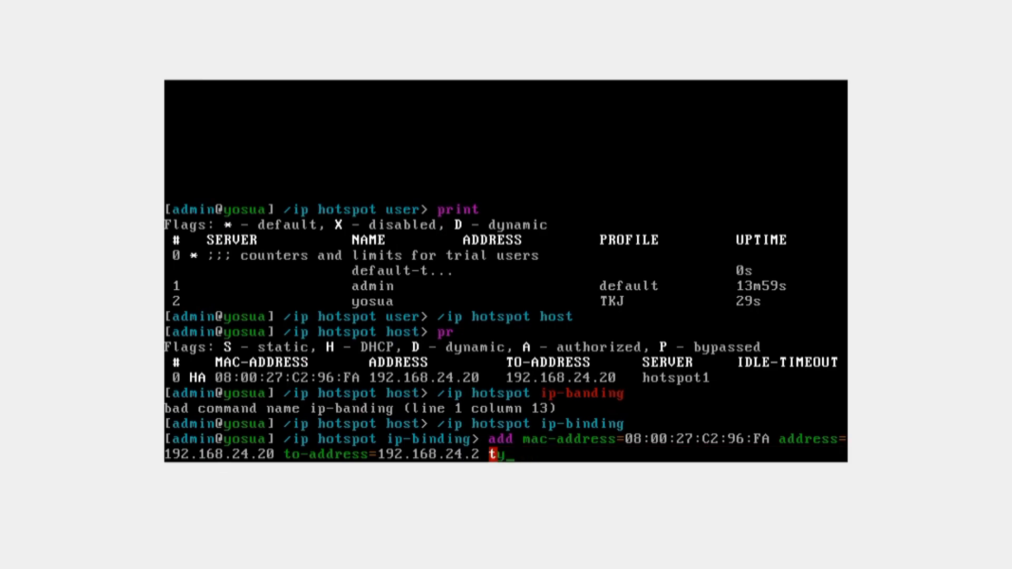
{"action": "key", "text": "Tab"}
{"action": "type", "text": "bypass"}
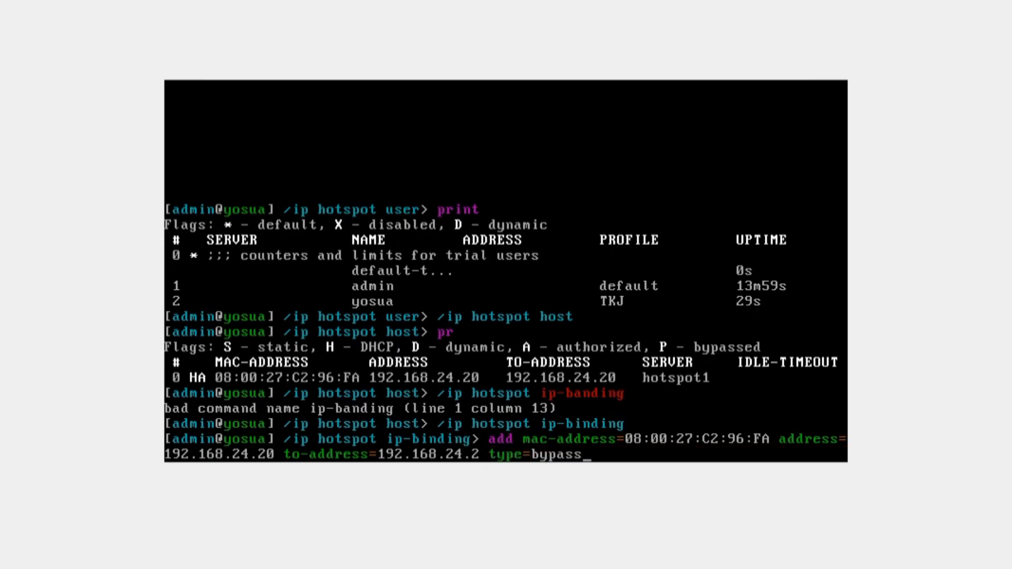
{"action": "key", "text": "Return"}
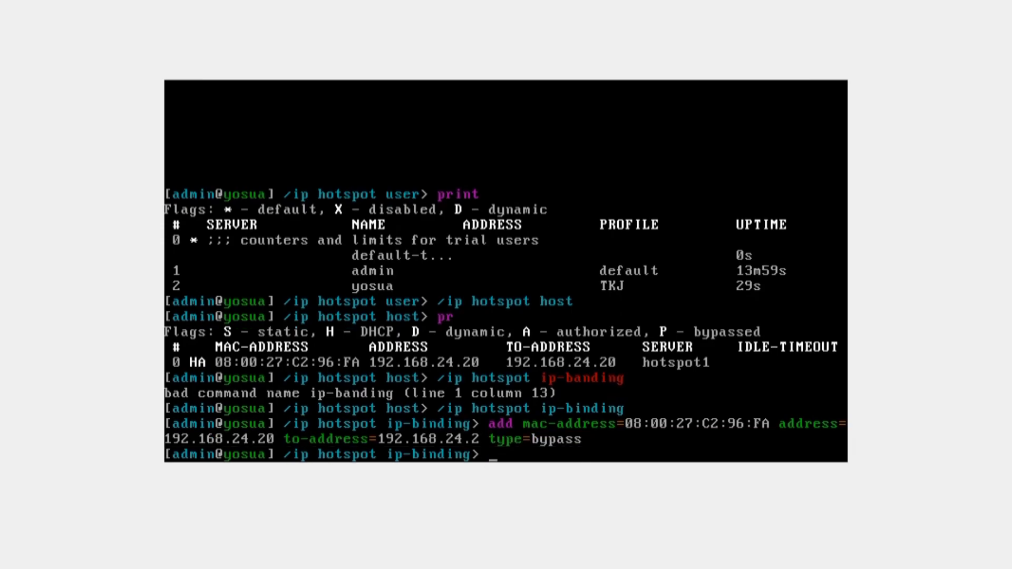
Abandon the unfinished add command and list the ip-binding entries.
{"action": "type", "text": "add"}
{"action": "key", "text": "Tab"}
{"action": "key", "text": "Tab"}
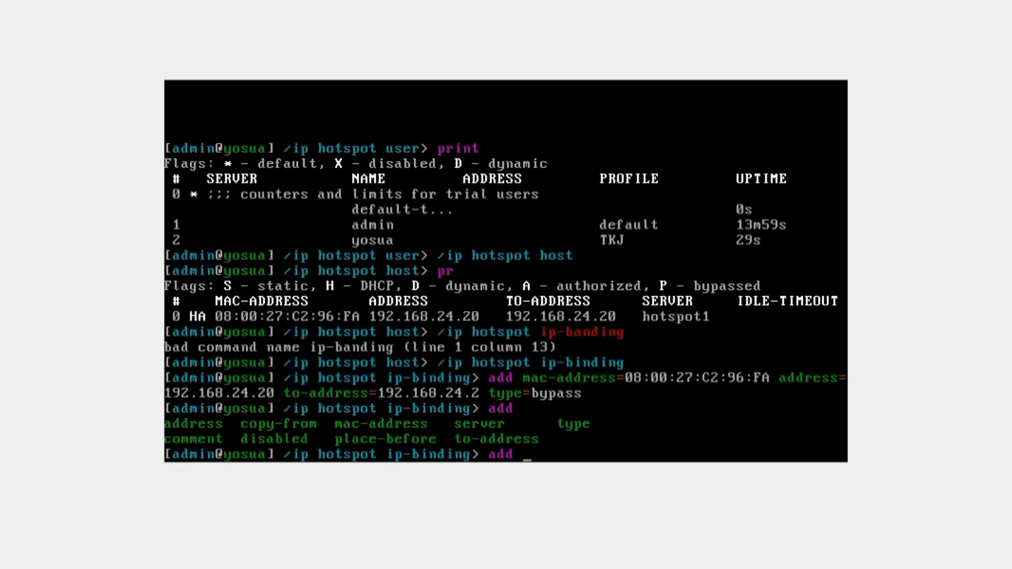
{"action": "key", "text": "BackSpace"}
{"action": "key", "text": "BackSpace"}
{"action": "key", "text": "BackSpace"}
{"action": "key", "text": "BackSpace"}
{"action": "type", "text": "pr"}
{"action": "key", "text": "Return"}
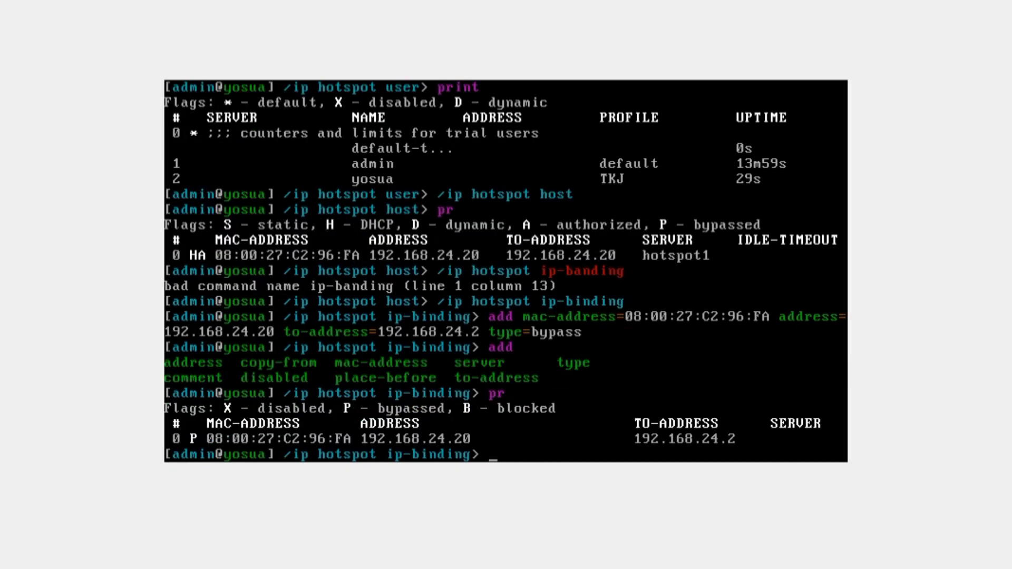
Re-add the binding with type=bypassed, remove entry 0, and print the bindings.
{"action": "type", "text": "pr"}
{"action": "key", "text": "Up"}
{"action": "key", "text": "Up"}
{"action": "type", "text": "ed"}
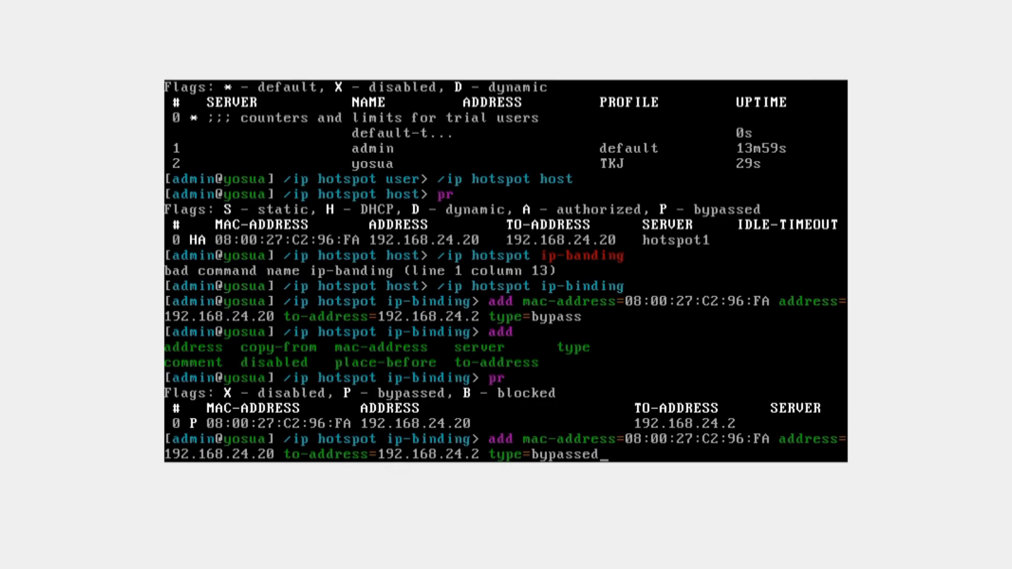
{"action": "key", "text": "Return"}
{"action": "type", "text": "remove 0"}
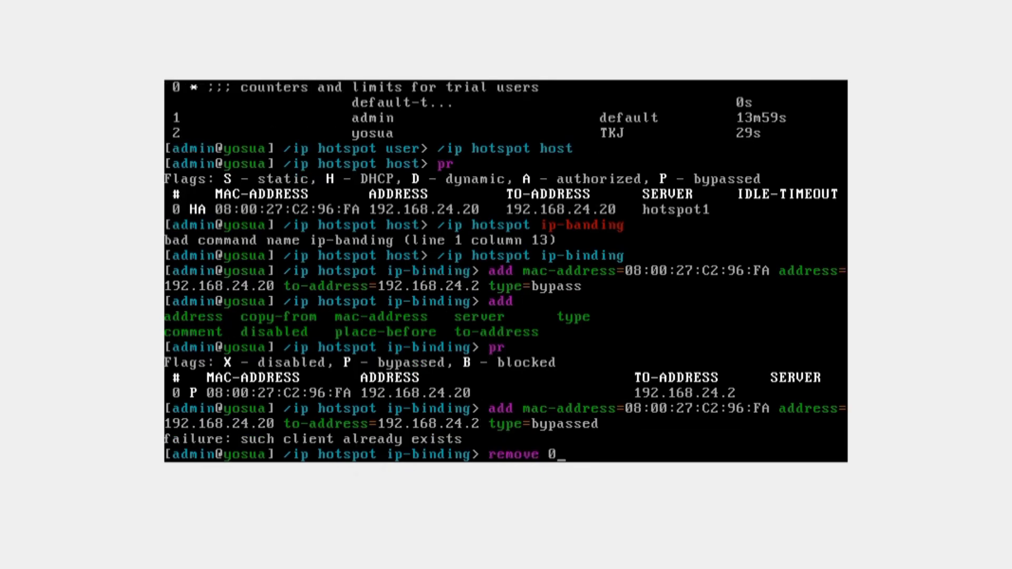
{"action": "key", "text": "Return"}
{"action": "key", "text": "Up"}
{"action": "key", "text": "Up"}
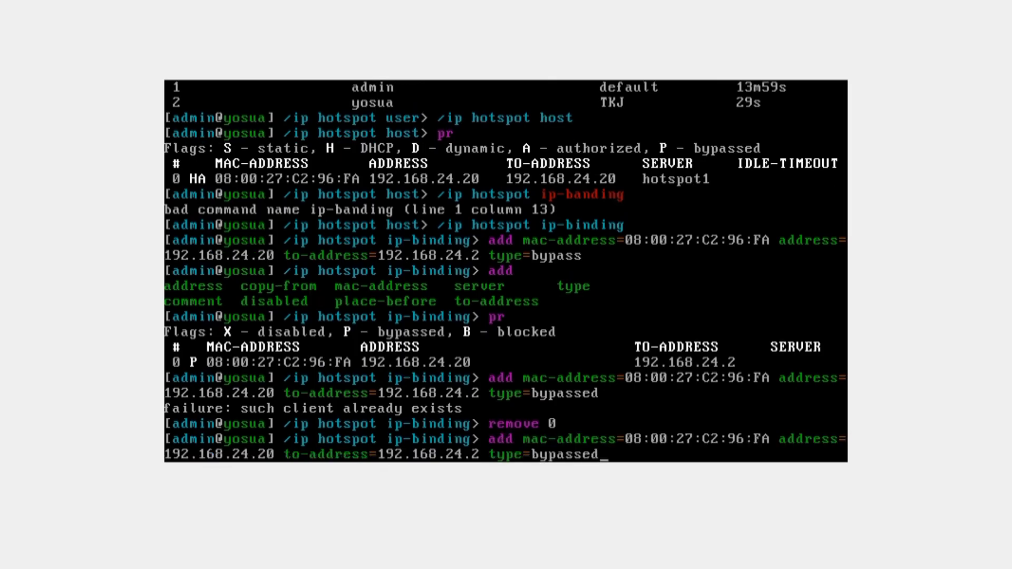
{"action": "key", "text": "Return"}
{"action": "type", "text": "pr"}
{"action": "key", "text": "Return"}
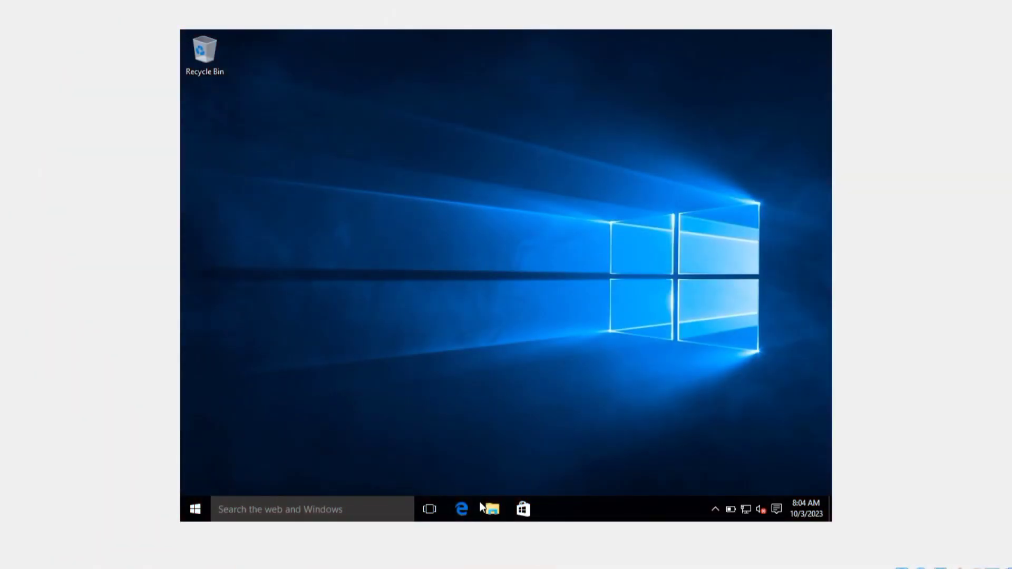
In Edge, go to google.com, search kompas.com, and open the Kompas.com homepage.
{"action": "left_click", "coordinate": [463, 517]}
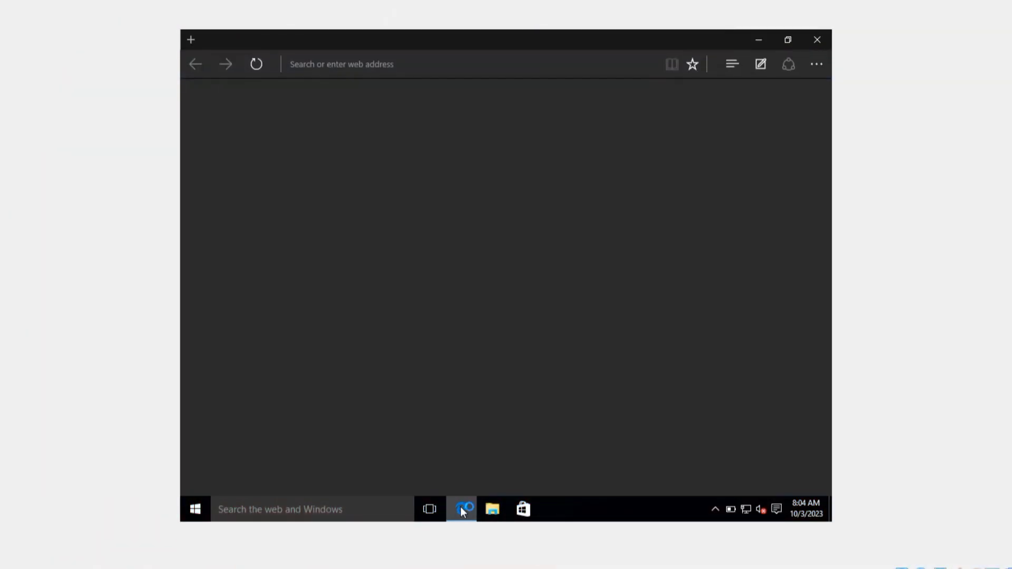
{"action": "type", "text": "goog"}
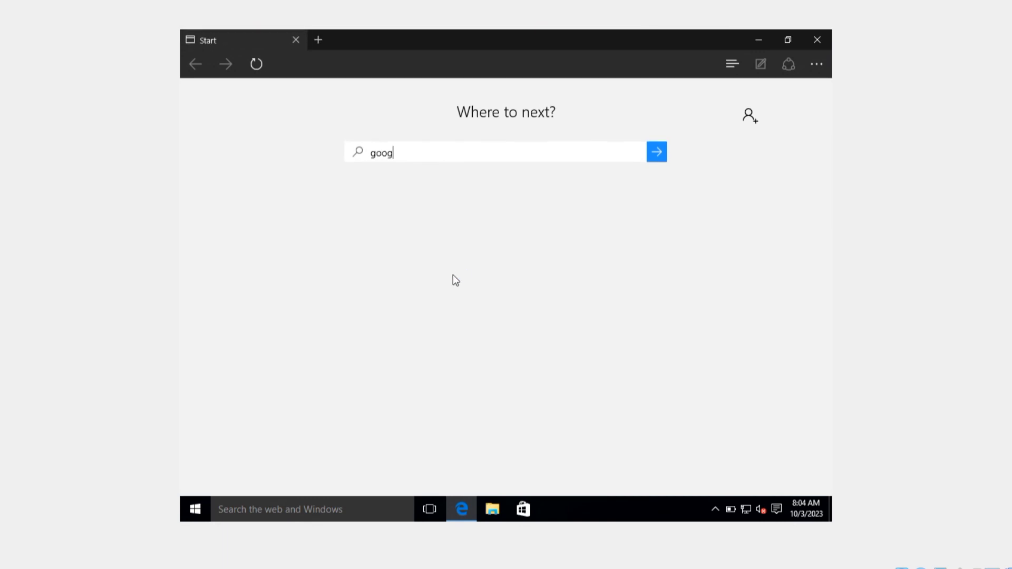
{"action": "type", "text": "le.com"}
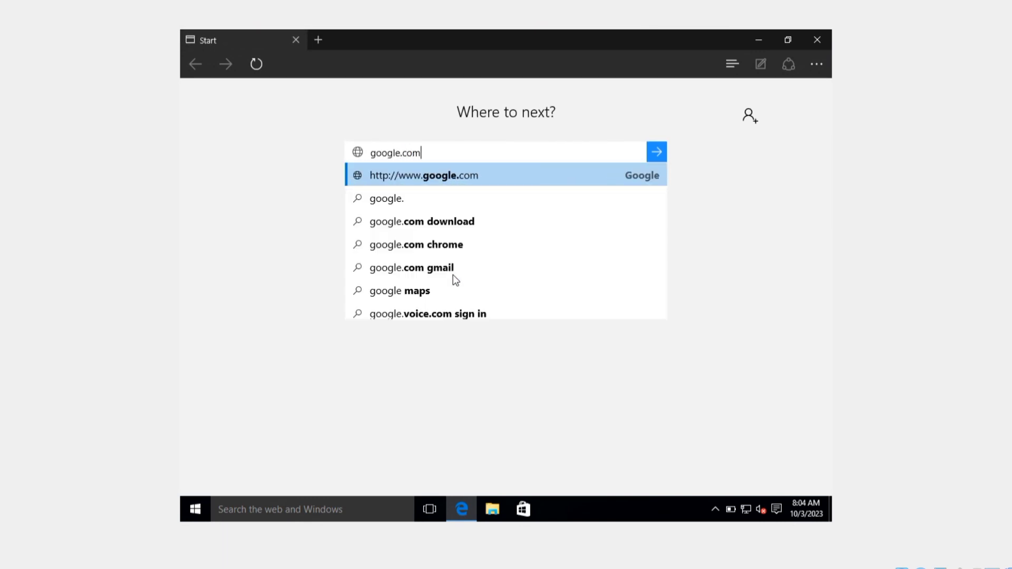
{"action": "key", "text": "Return"}
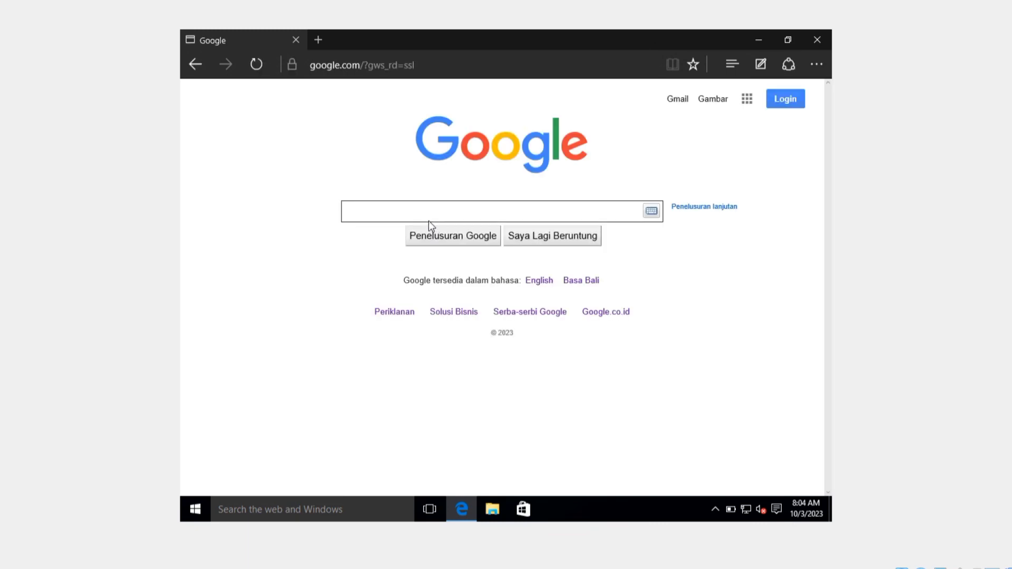
{"action": "type", "text": "kompas"}
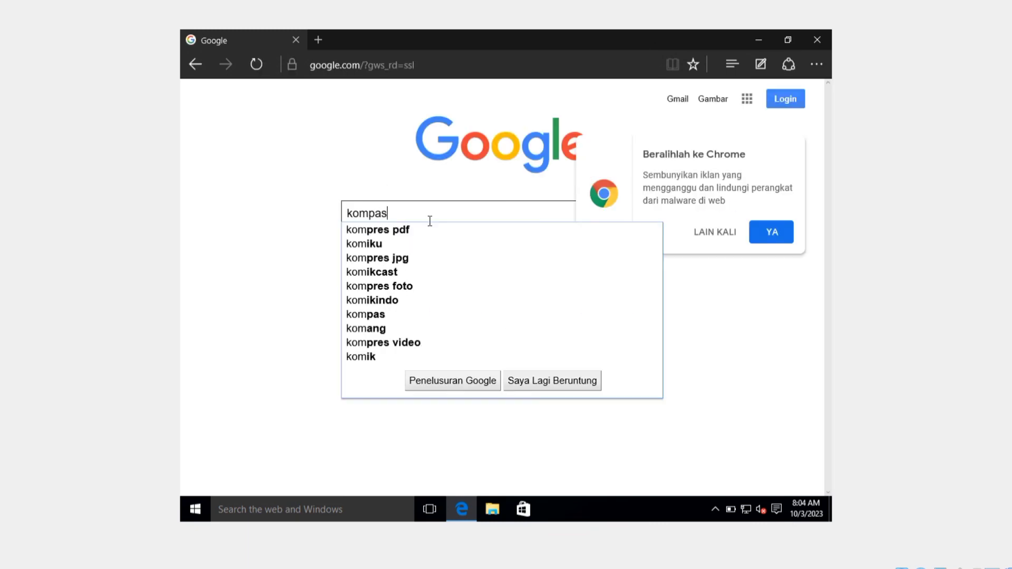
{"action": "type", "text": ".com"}
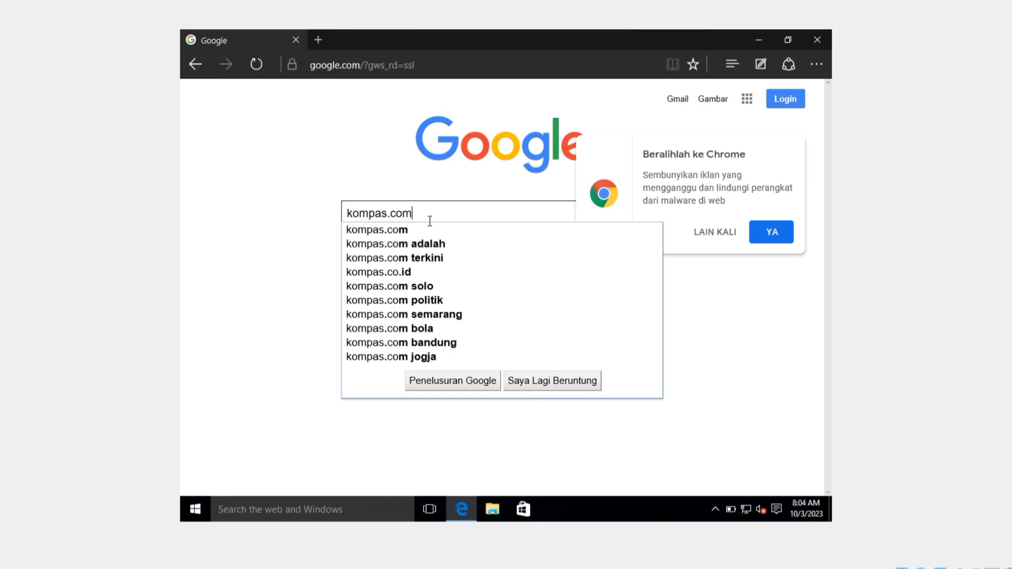
{"action": "key", "text": "Return"}
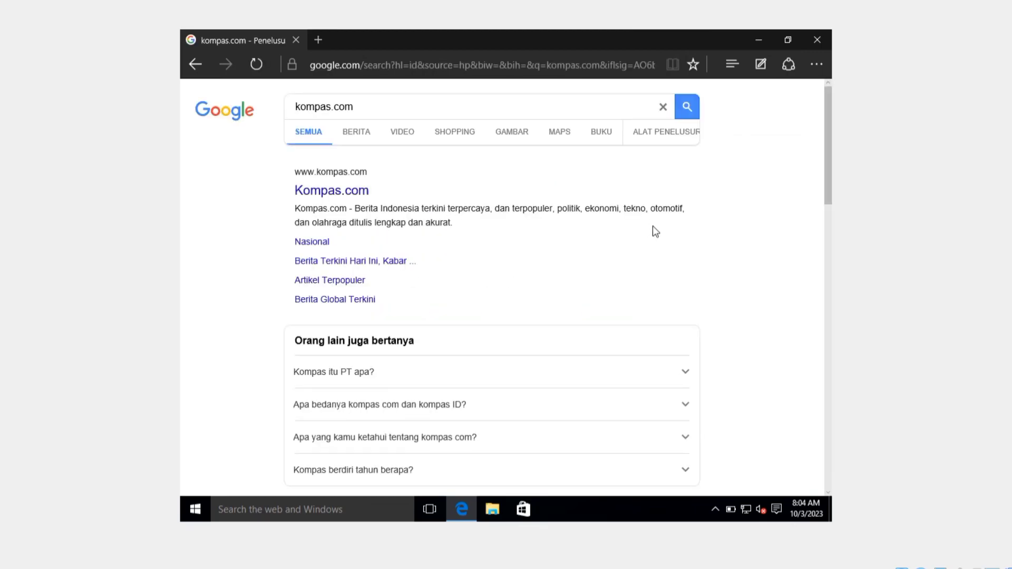
{"action": "left_click", "coordinate": [360, 196]}
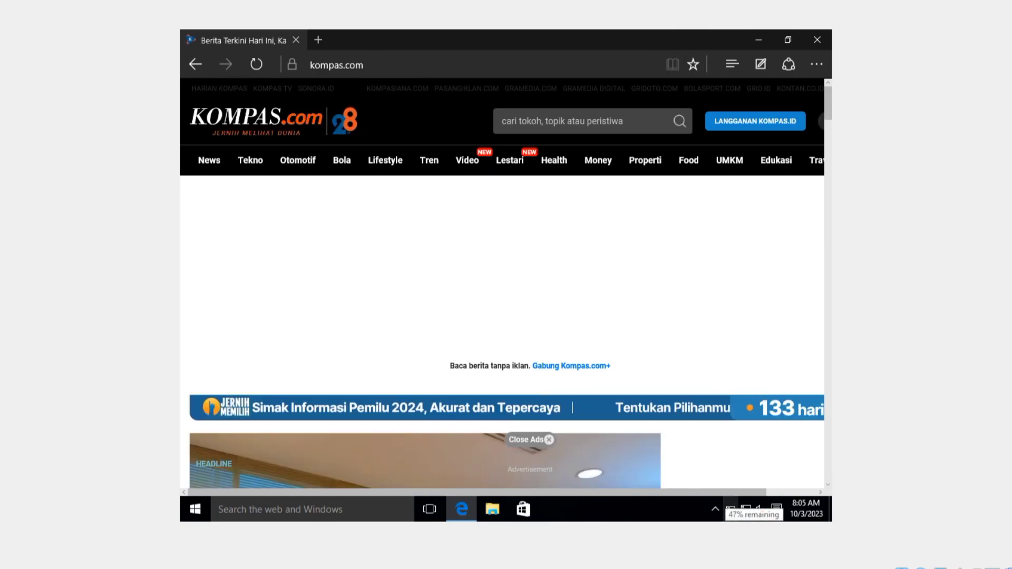
{"action": "mouse_move", "coordinate": [781, 568]}
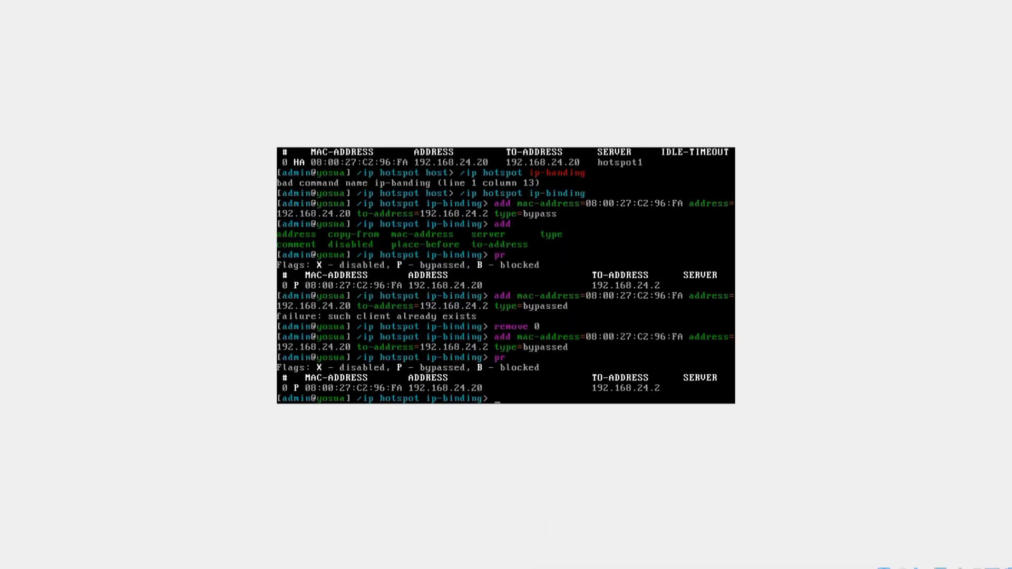
Enter /ip hotspot walled-garden and list its current entries.
{"action": "type", "text": "ip hotspot walled-garden"}
{"action": "key", "text": "Return"}
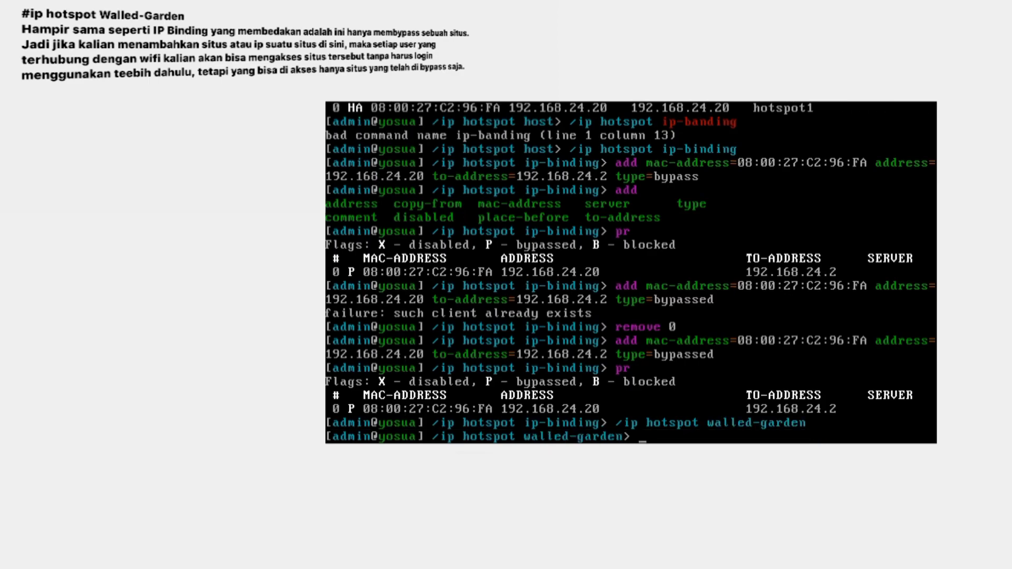
{"action": "type", "text": "pr"}
{"action": "key", "text": "Return"}
Add a walled-garden rule action=allow dst-host=*google.com disabled=no.
{"action": "type", "text": "add"}
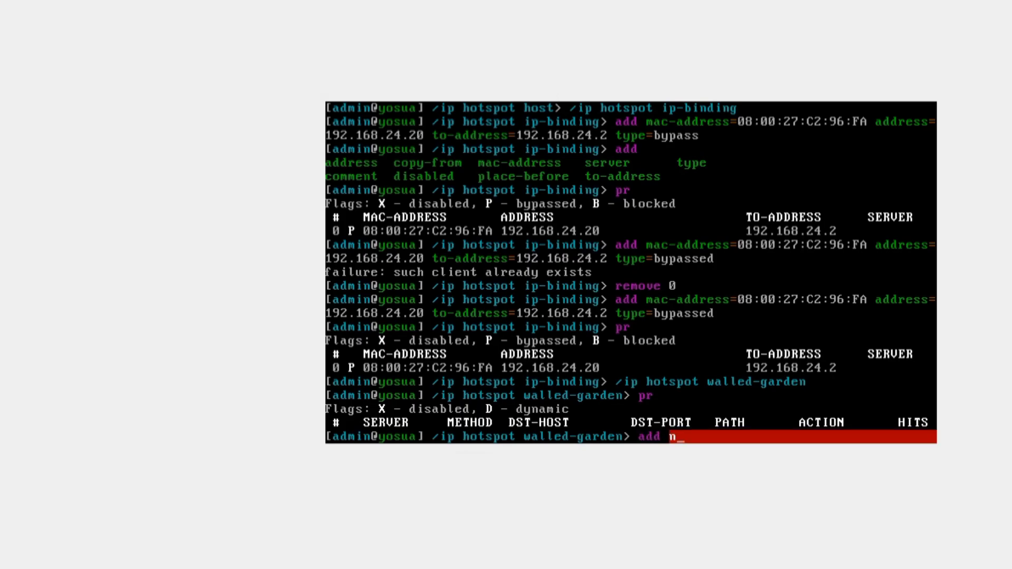
{"action": "key", "text": "Tab"}
{"action": "type", "text": "name"}
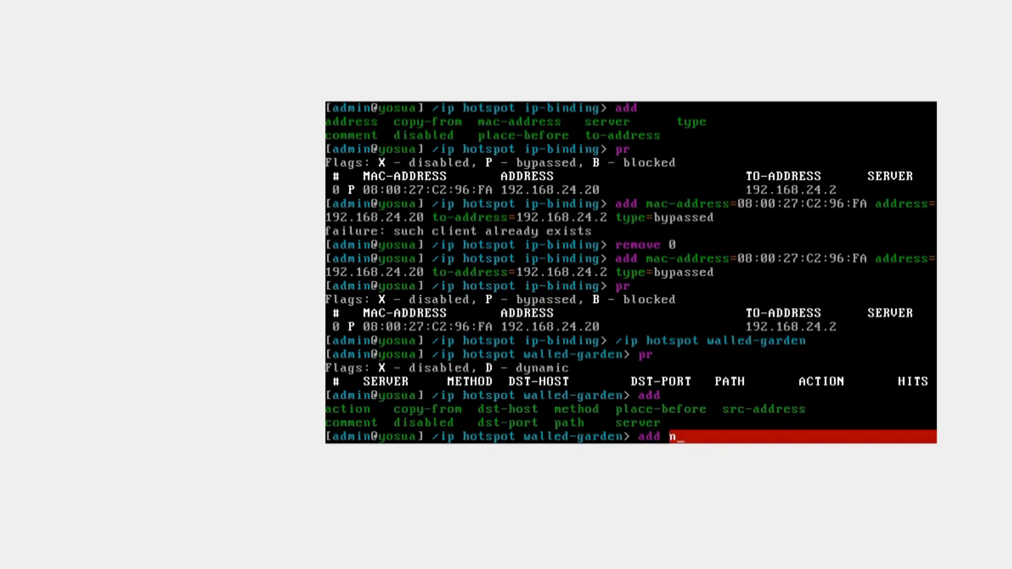
{"action": "key", "text": "BackSpace"}
{"action": "key", "text": "BackSpace"}
{"action": "key", "text": "BackSpace"}
{"action": "key", "text": "BackSpace"}
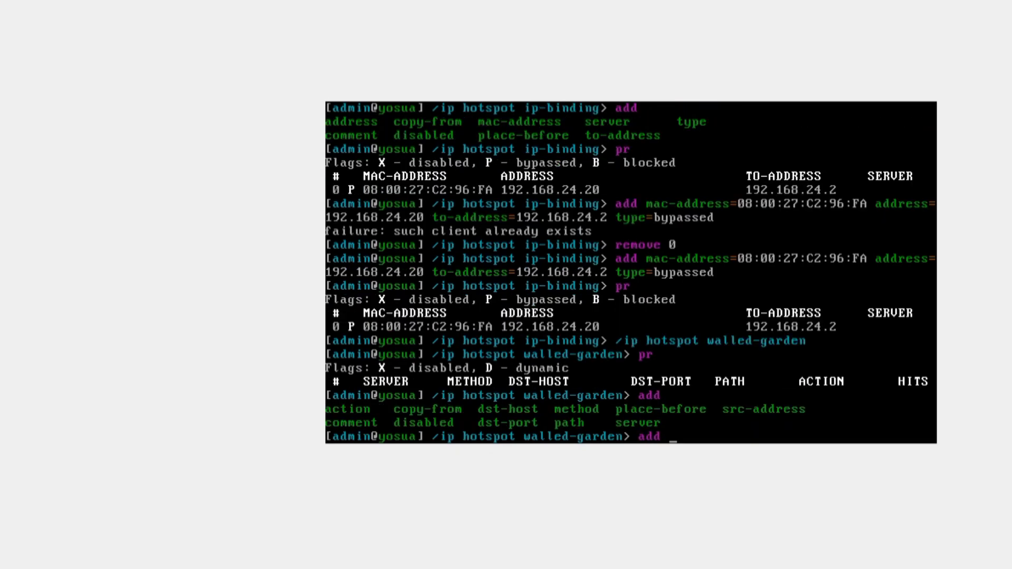
{"action": "type", "text": "ac"}
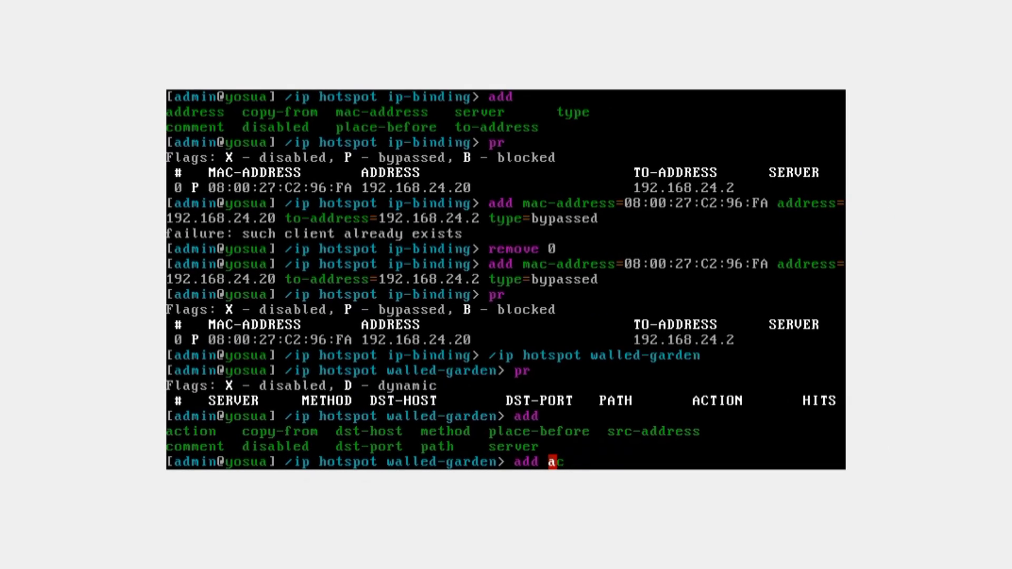
{"action": "key", "text": "Tab"}
{"action": "type", "text": "allow"}
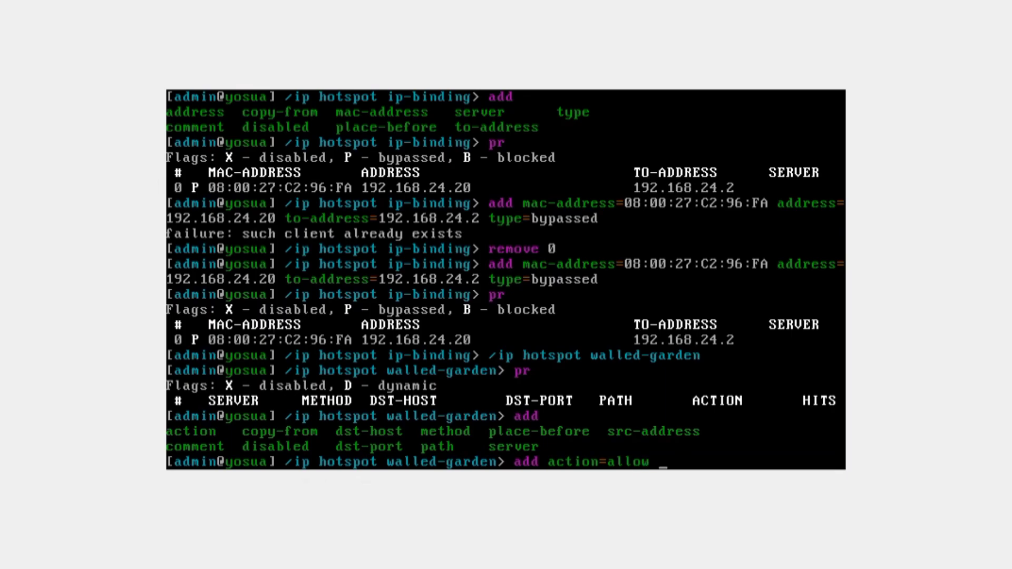
{"action": "type", "text": " ds"}
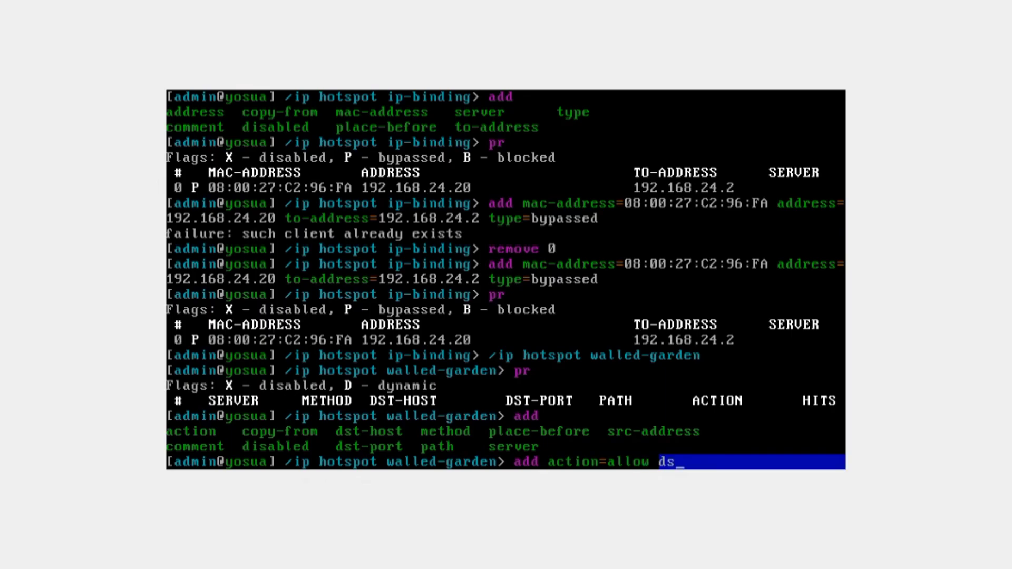
{"action": "type", "text": "t-h"}
{"action": "key", "text": "Tab"}
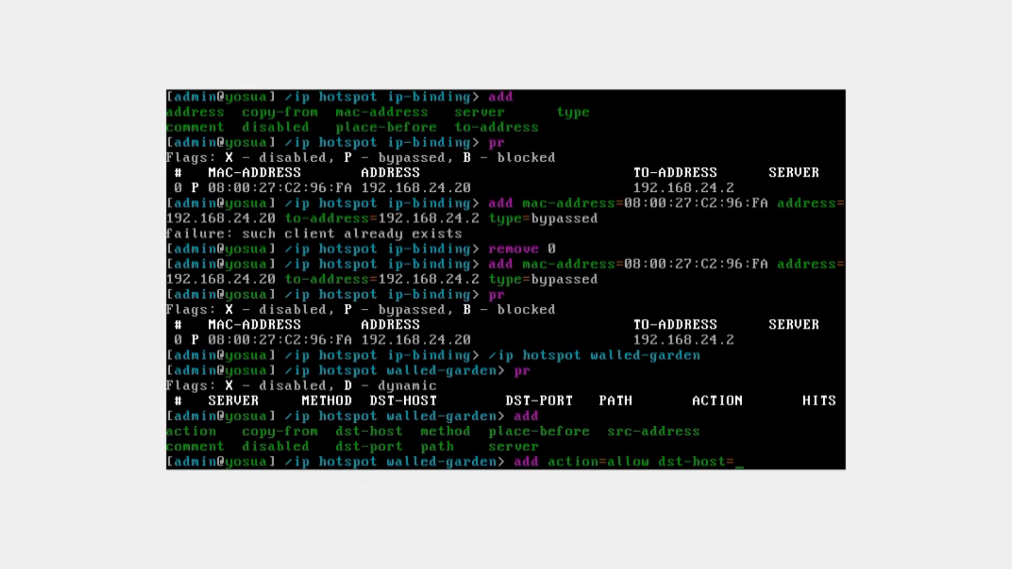
{"action": "type", "text": "*google"}
{"action": "type", "text": ",co"}
{"action": "key", "text": "BackSpace"}
{"action": "key", "text": "BackSpace"}
{"action": "key", "text": "BackSpace"}
{"action": "type", "text": ".com"}
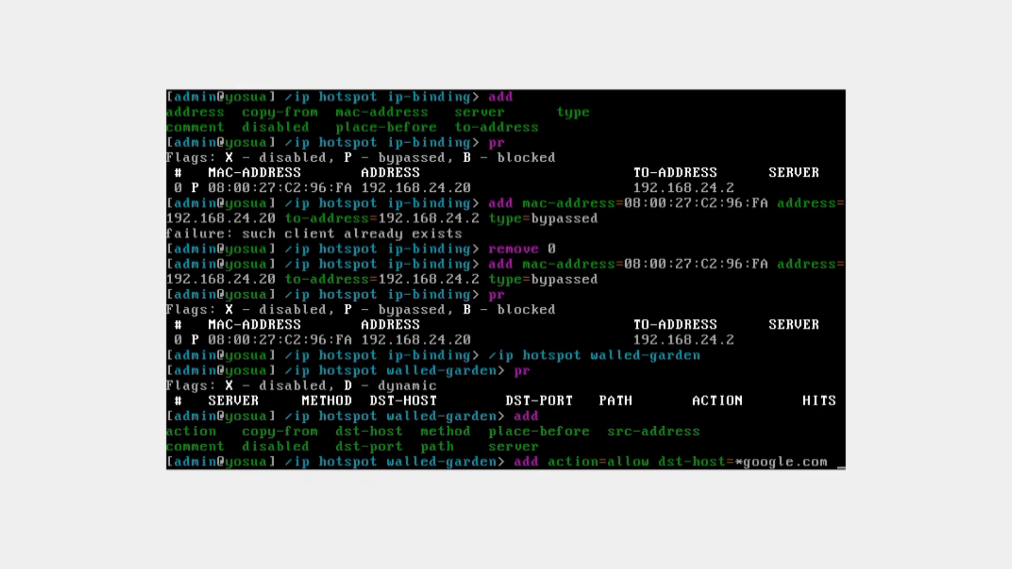
{"action": "type", "text": " di"}
{"action": "key", "text": "Tab"}
{"action": "type", "text": "no"}
{"action": "key", "text": "Return"}
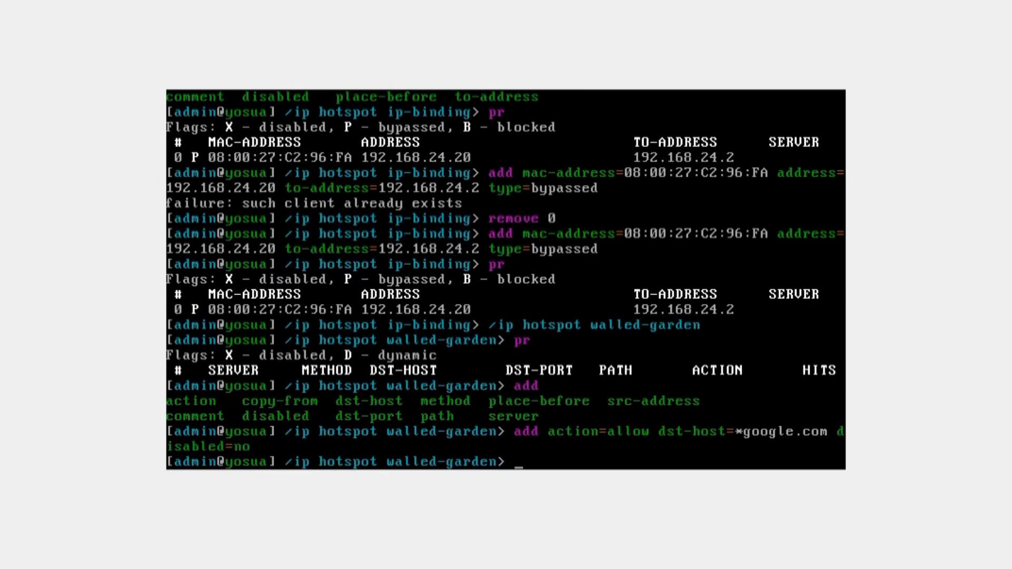
Confirm the *google.com allow rule in the walled-garden list, then return to ip-binding.
{"action": "type", "text": "pr"}
{"action": "key", "text": "Return"}
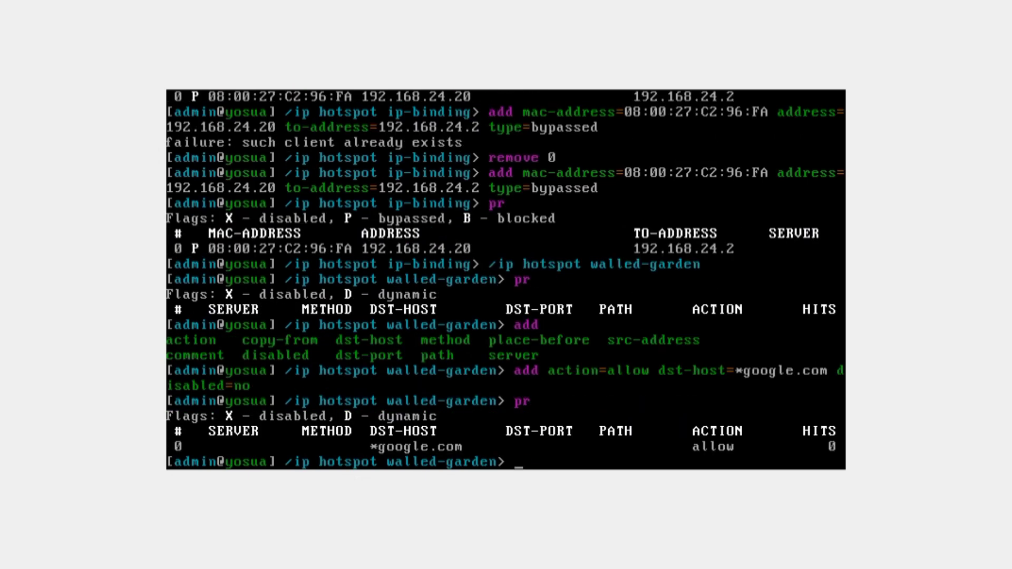
{"action": "key", "text": "Up"}
{"action": "key", "text": "Up"}
{"action": "key", "text": "Up"}
{"action": "key", "text": "Up"}
{"action": "key", "text": "Up"}
{"action": "key", "text": "Up"}
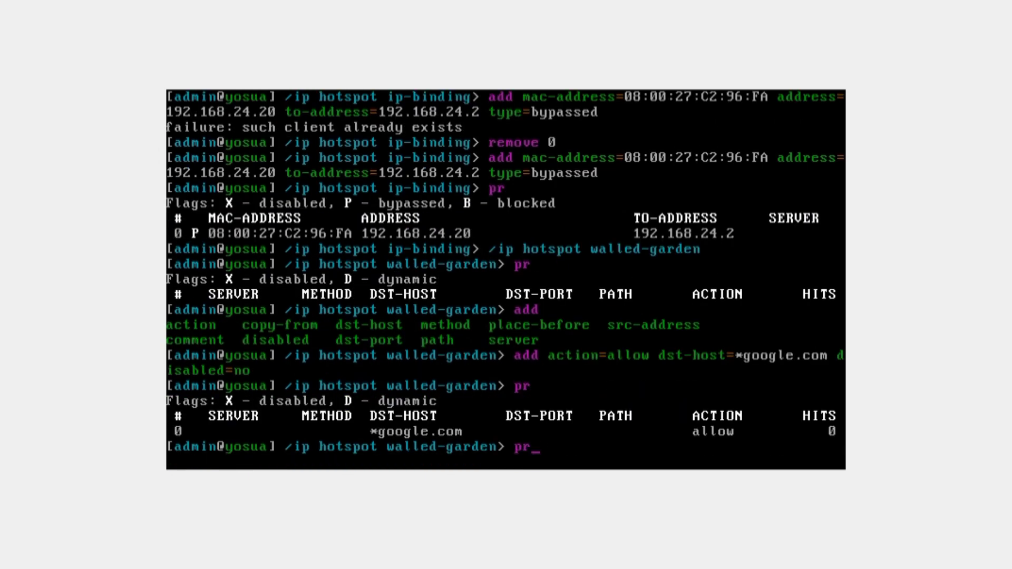
{"action": "key", "text": "Up"}
{"action": "key", "text": "Up"}
{"action": "key", "text": "Up"}
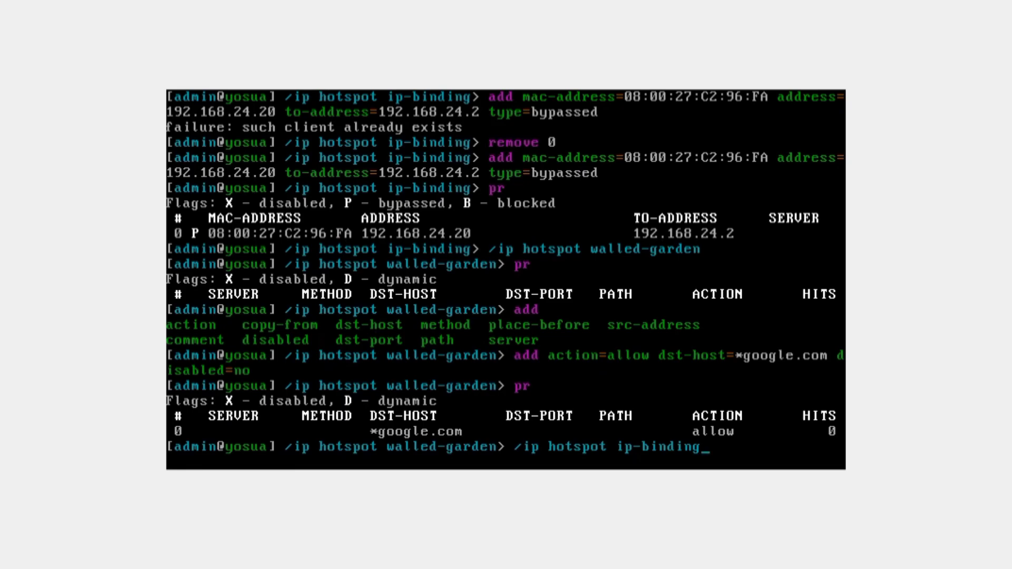
{"action": "key", "text": "Return"}
Remove ip-binding entry 0 and print to confirm the binding table is empty.
{"action": "type", "text": "pr"}
{"action": "key", "text": "Return"}
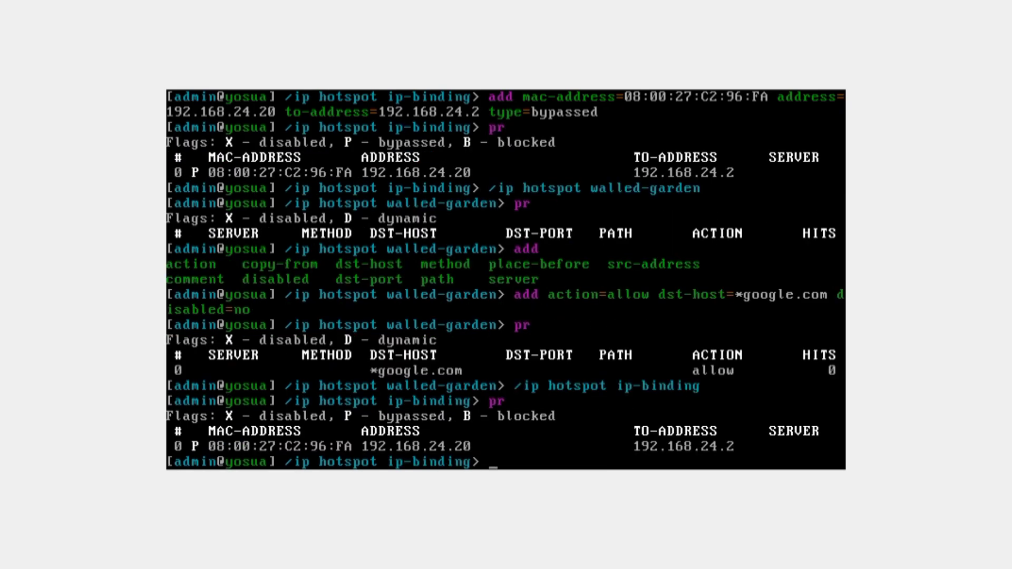
{"action": "type", "text": "remove 0"}
{"action": "key", "text": "Return"}
{"action": "type", "text": "pr"}
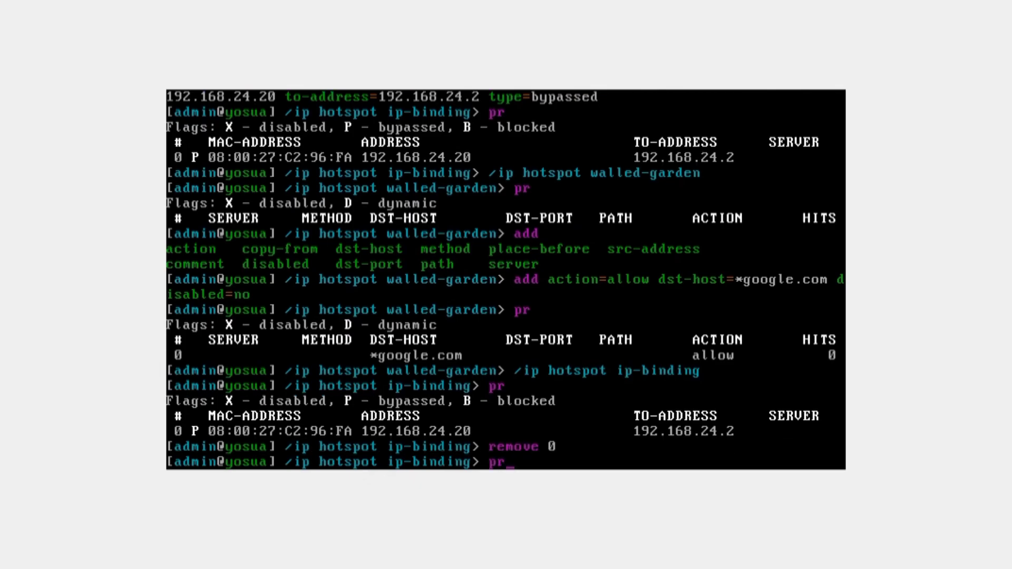
{"action": "key", "text": "Return"}
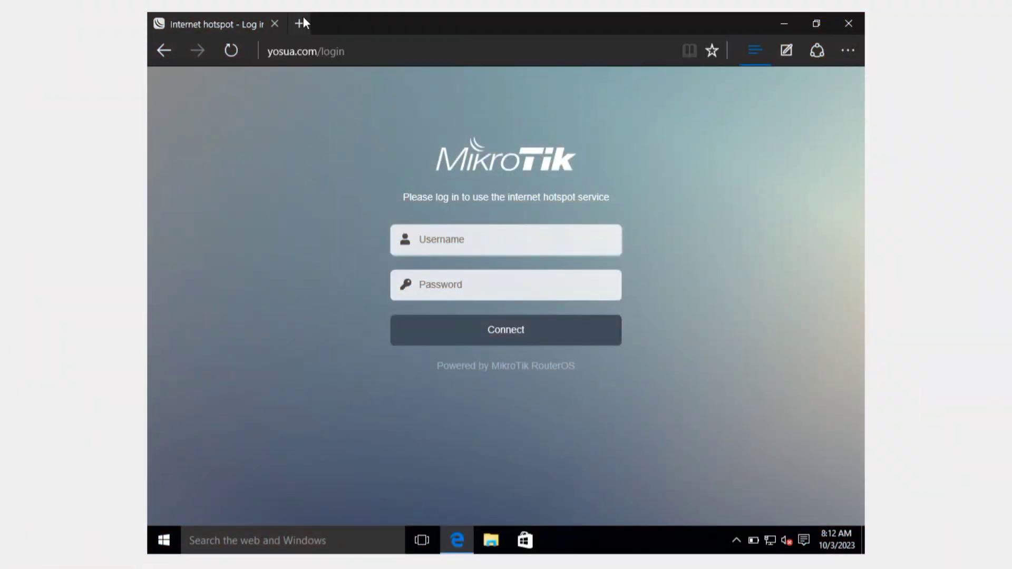
{"action": "left_click", "coordinate": [301, 23]}
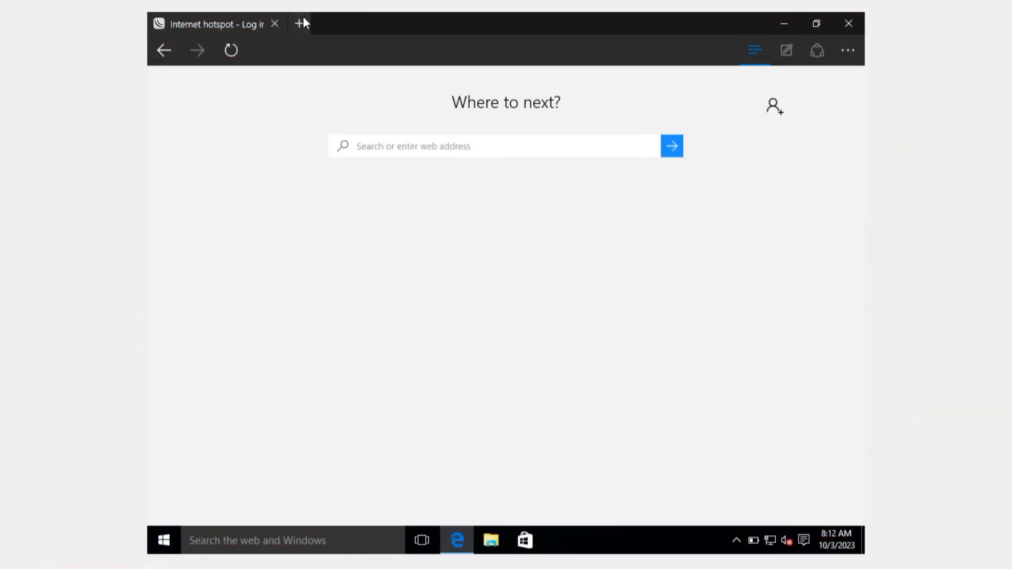
{"action": "type", "text": "w"}
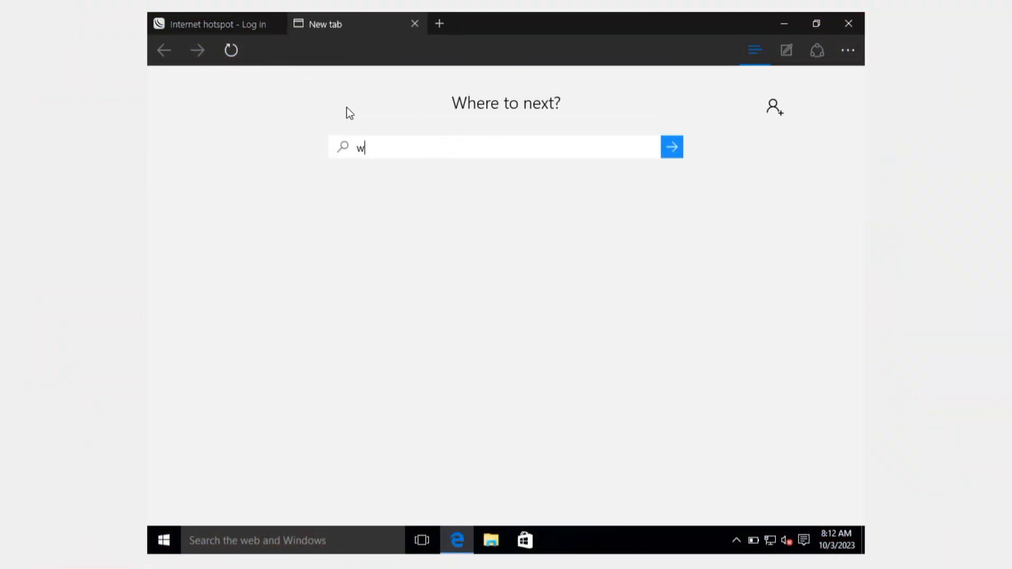
{"action": "type", "text": "ww.google.com"}
{"action": "key", "text": "Return"}
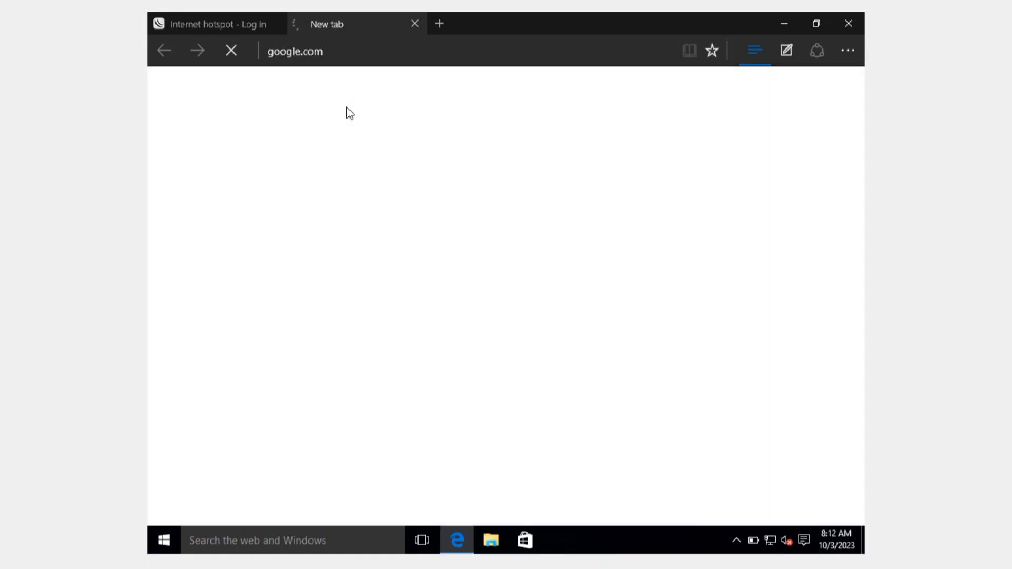